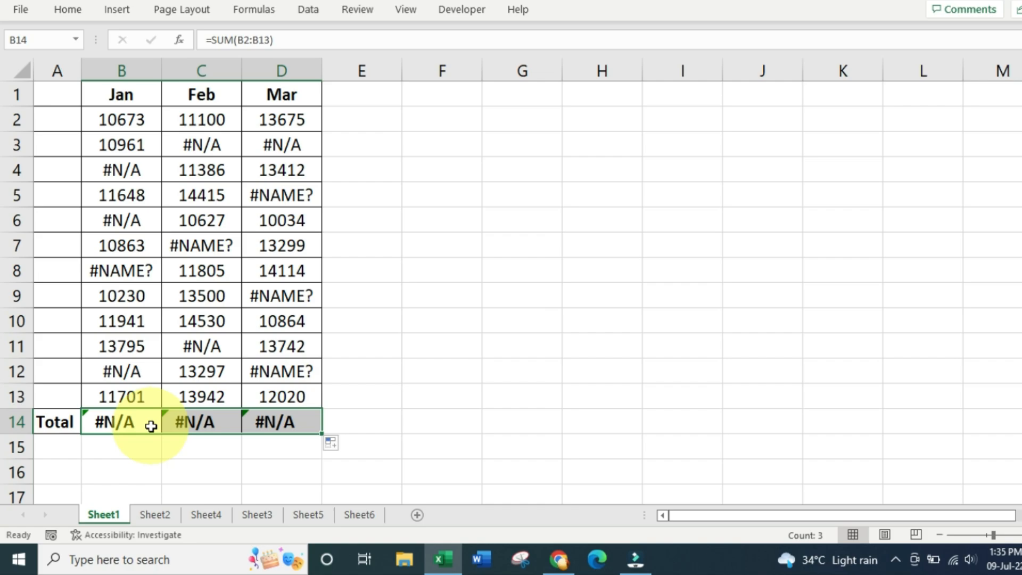
Step: Clear the Total formulas in B14:D14 and begin an AGGREGATE formula in B14 with function 9 - SUM
{"action": "key", "text": "Delete"}
{"action": "left_click", "coordinate": [137, 423]}
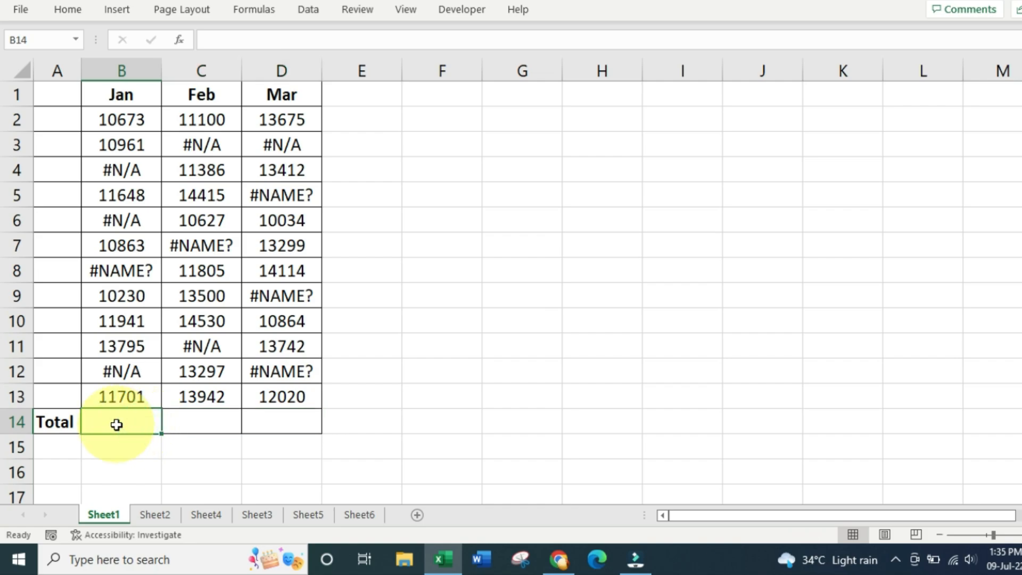
{"action": "type", "text": "="}
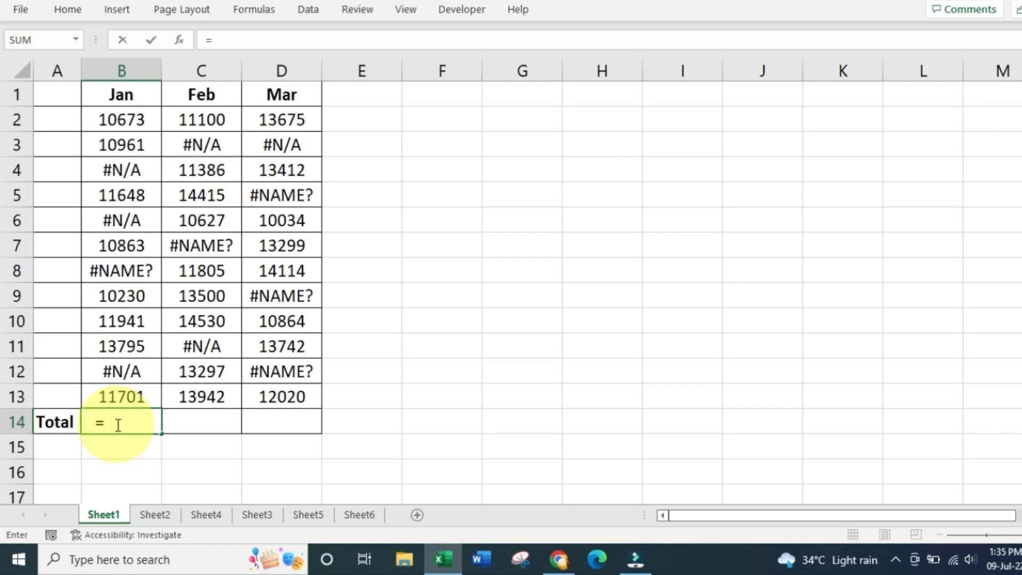
{"action": "type", "text": "aggre"}
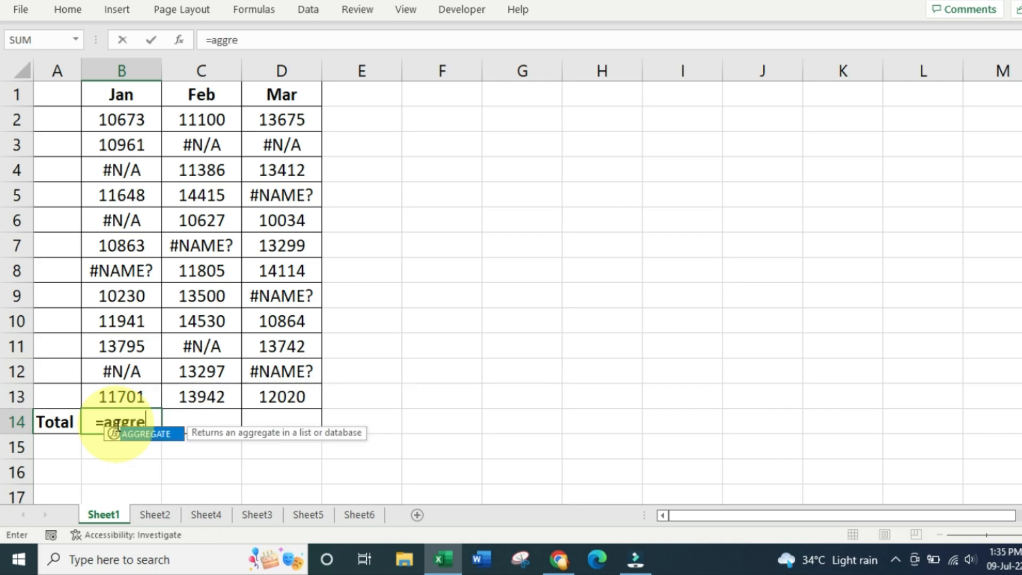
{"action": "type", "text": "gate"}
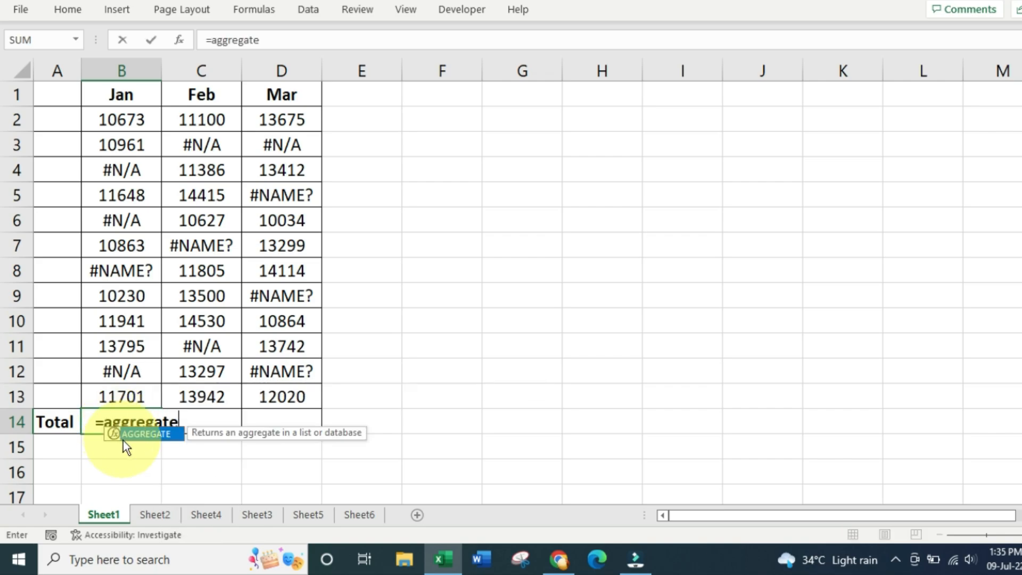
{"action": "double_click", "coordinate": [171, 436]}
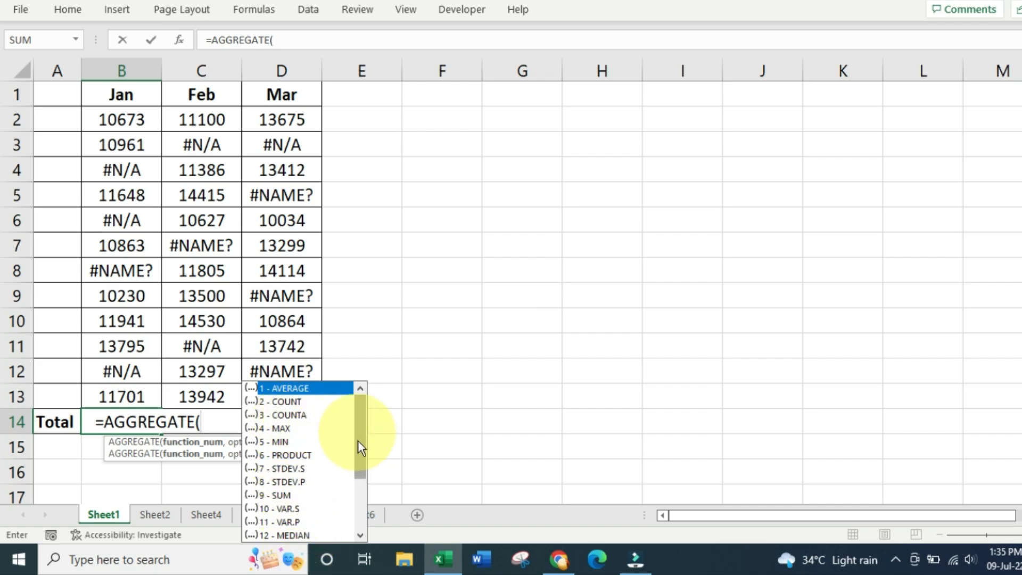
{"action": "mouse_move", "coordinate": [358, 440]}
{"action": "left_mouse_down"}
{"action": "mouse_move", "coordinate": [358, 504]}
{"action": "mouse_move", "coordinate": [361, 430]}
{"action": "left_mouse_up"}
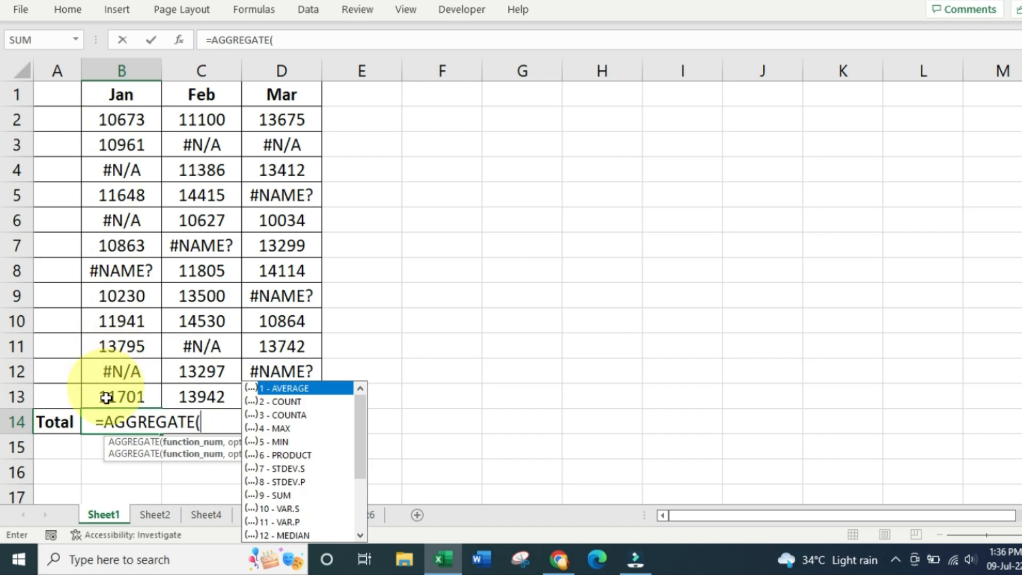
{"action": "double_click", "coordinate": [283, 495]}
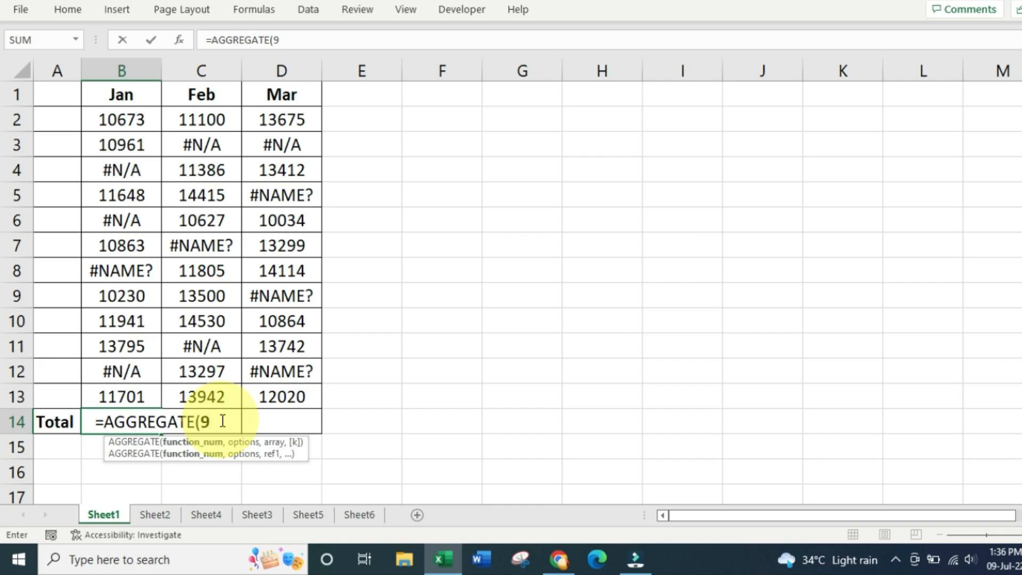
Step: Complete the B14 formula with option 6 - Ignore error values and range B2:B13, and fill it across to D14
{"action": "type", "text": ","}
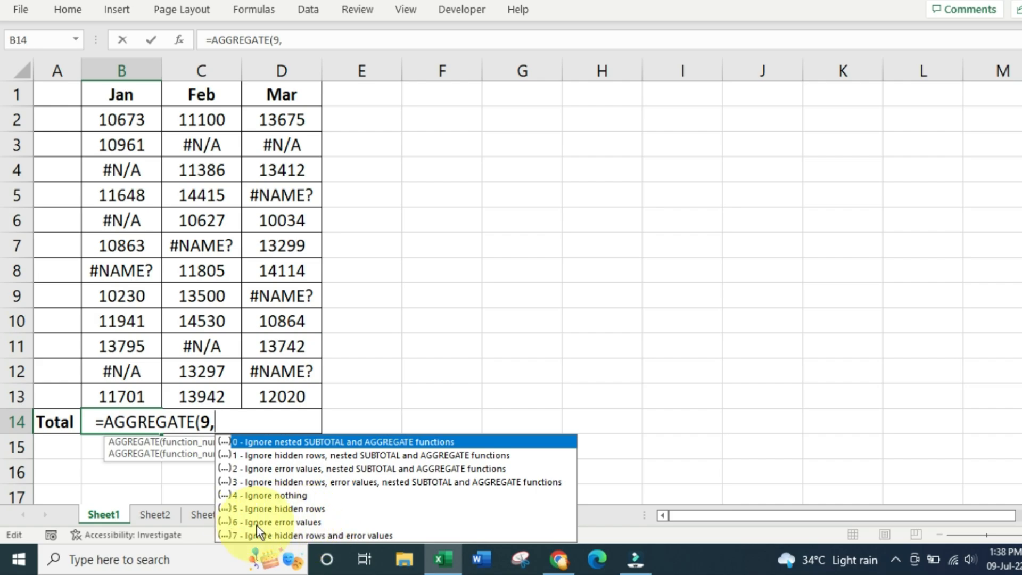
{"action": "double_click", "coordinate": [256, 526]}
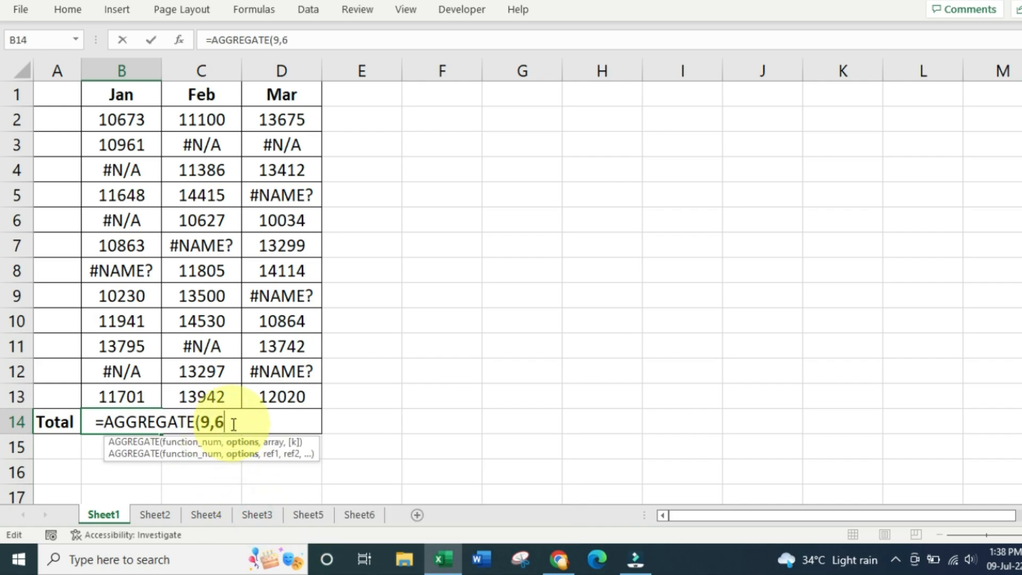
{"action": "type", "text": ","}
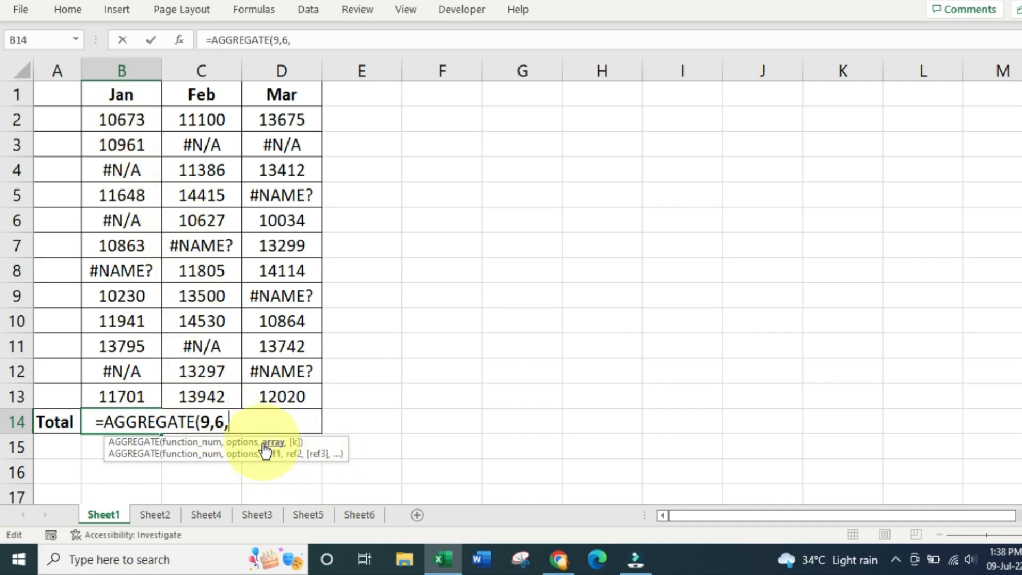
{"action": "left_click_drag", "start_coordinate": [142, 114], "coordinate": [114, 392]}
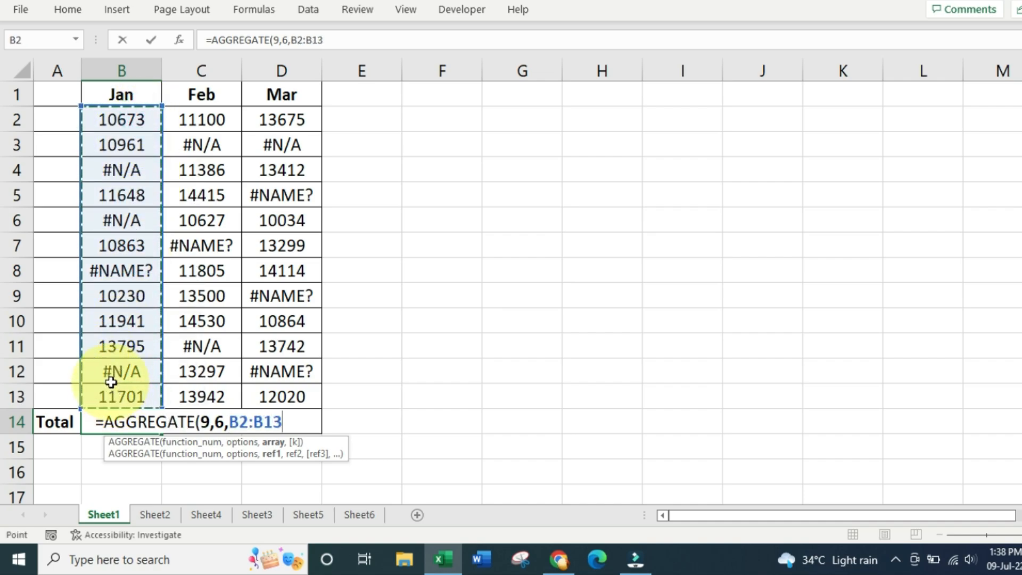
{"action": "type", "text": ")"}
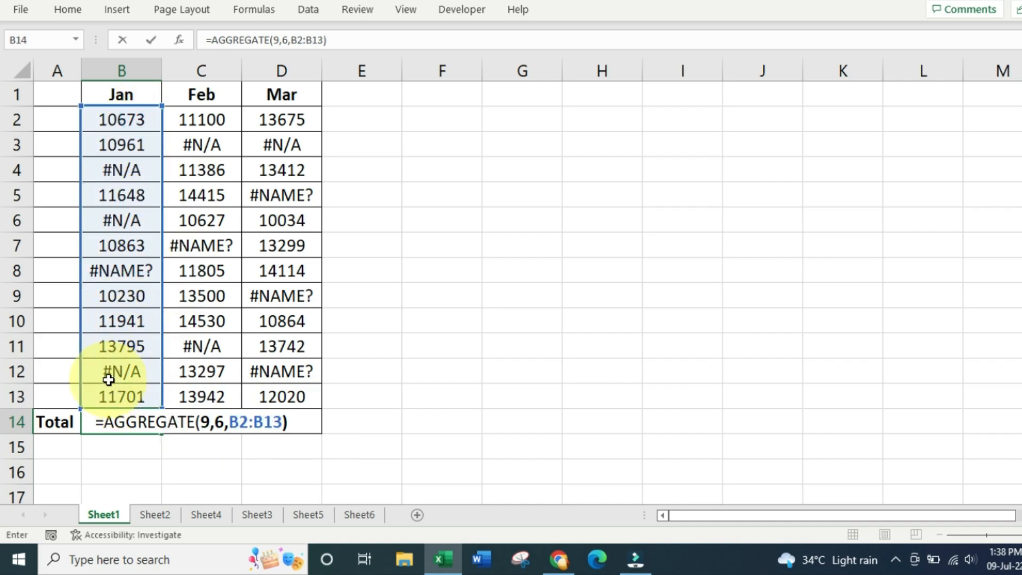
{"action": "key", "text": "Return"}
{"action": "left_click", "coordinate": [131, 420]}
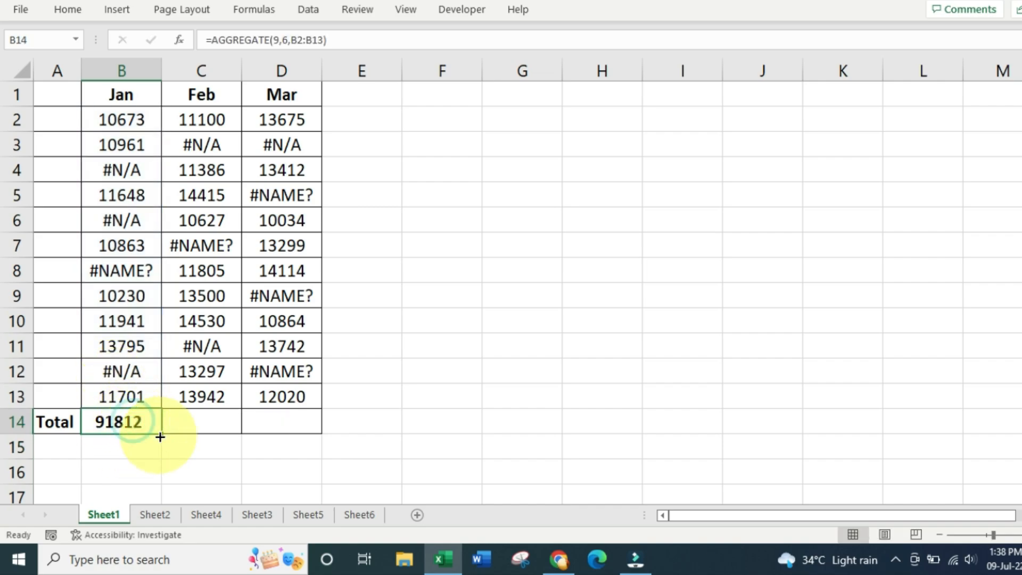
{"action": "left_click_drag", "start_coordinate": [161, 436], "coordinate": [304, 429]}
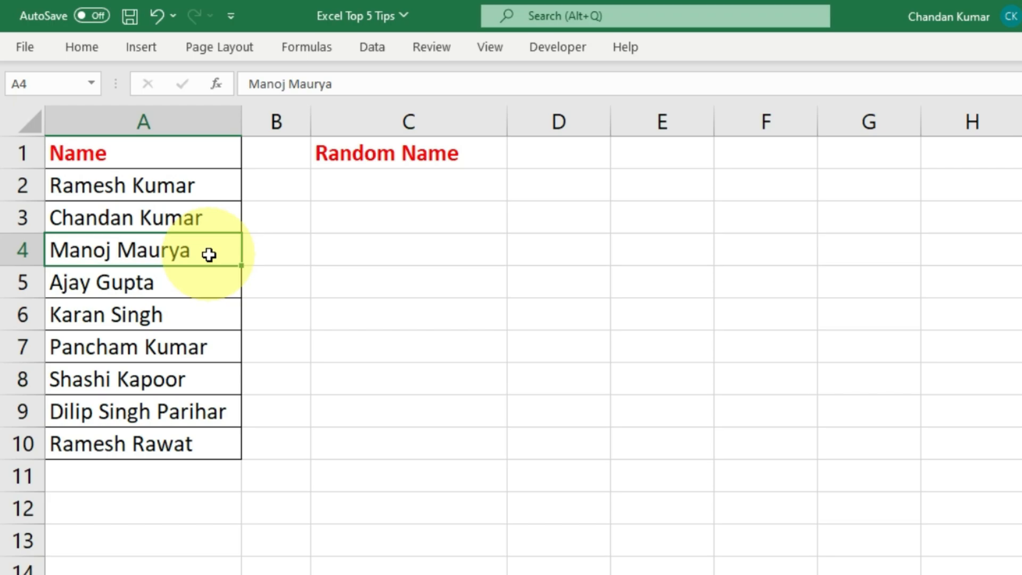
Step: Begin a CHOOSE formula in C2 under Random Name, with RANDBETWEEN(1,9) as its index number
{"action": "left_click", "coordinate": [378, 156]}
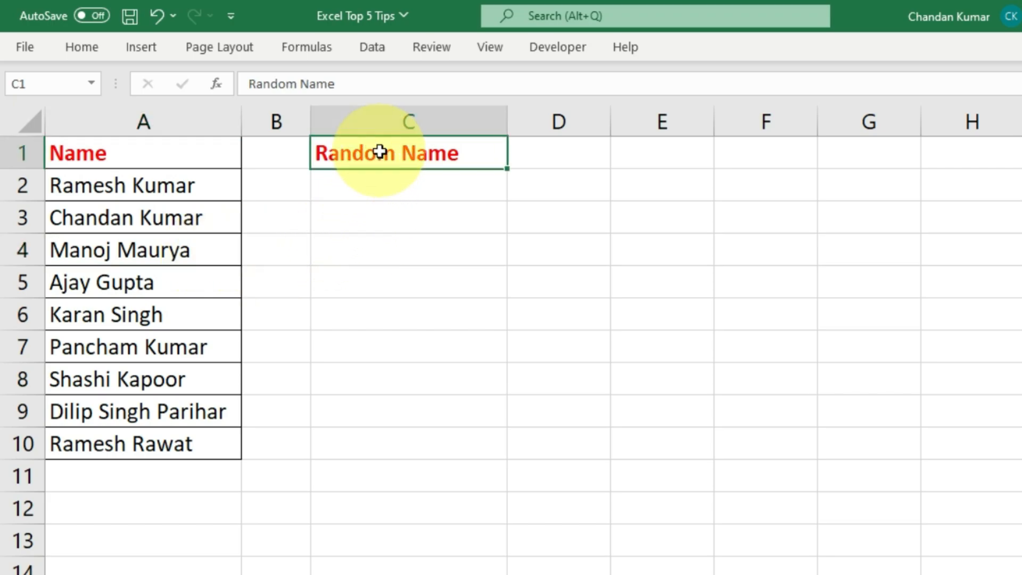
{"action": "left_click", "coordinate": [360, 190]}
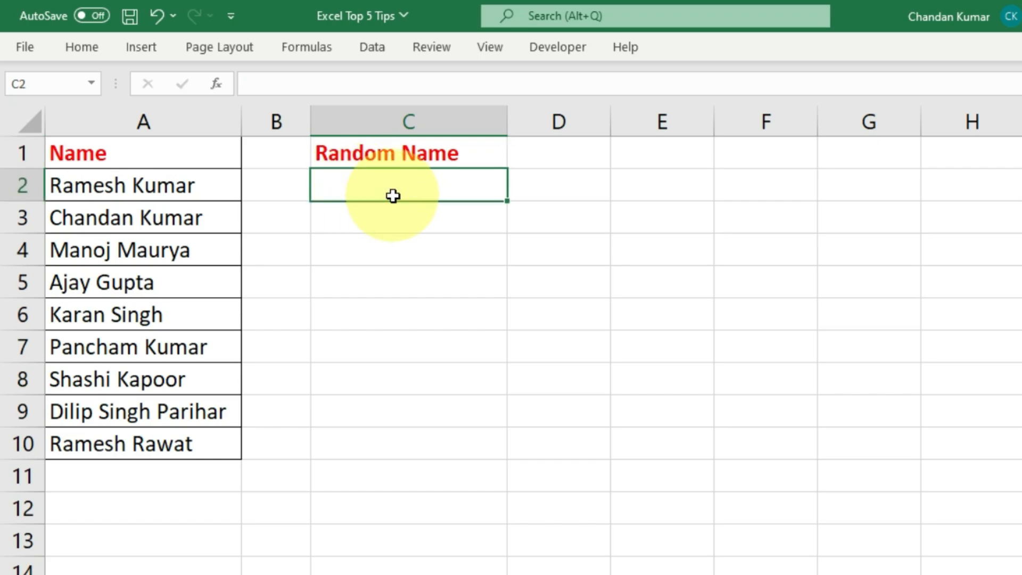
{"action": "left_click", "coordinate": [383, 186]}
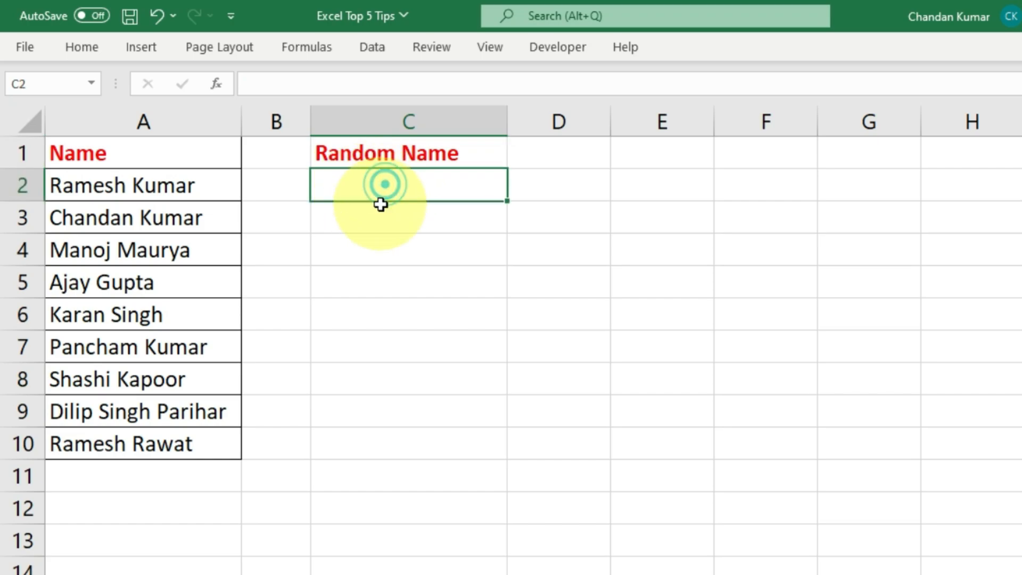
{"action": "type", "text": "=c"}
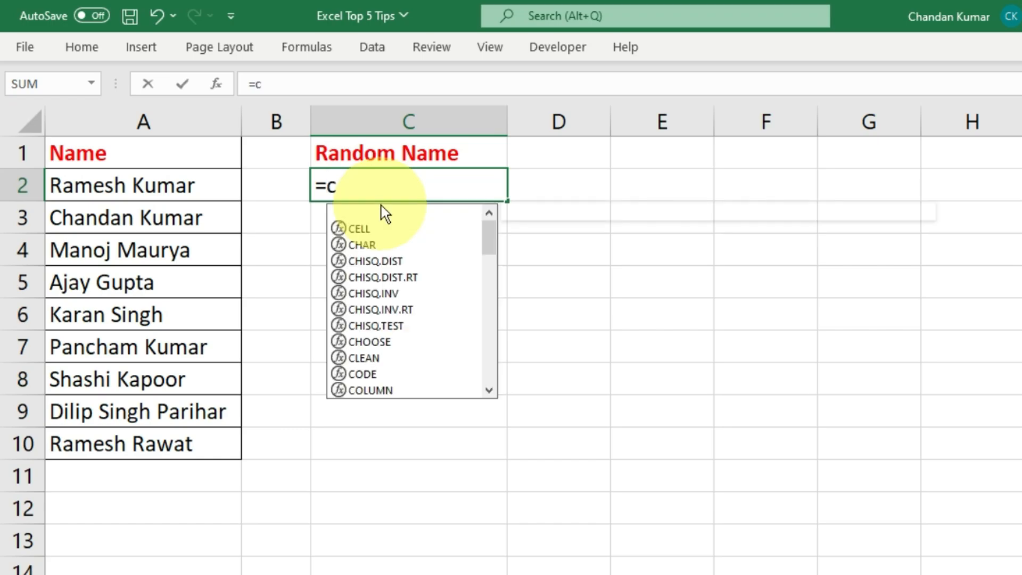
{"action": "type", "text": "hoose("}
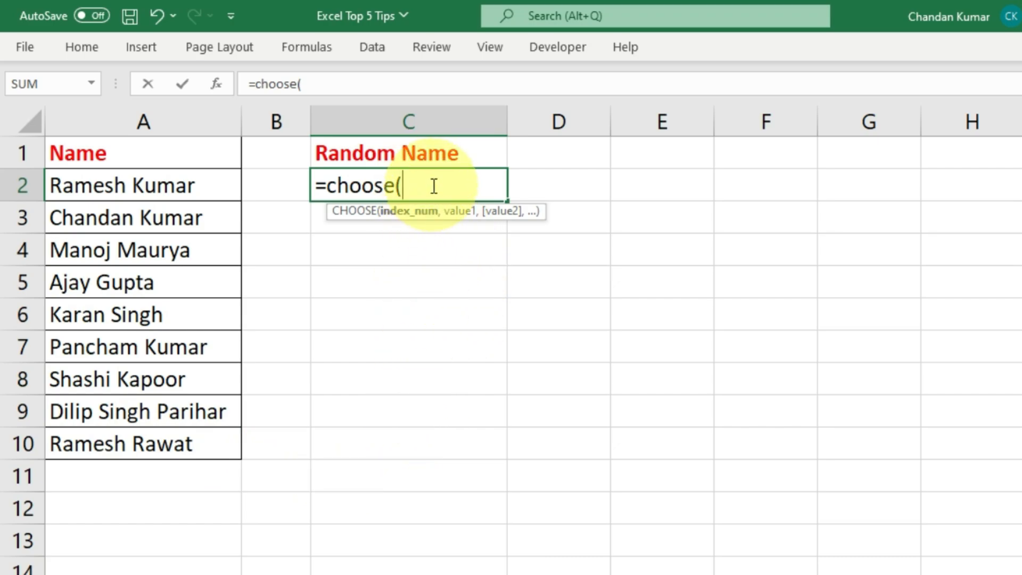
{"action": "type", "text": "rand"}
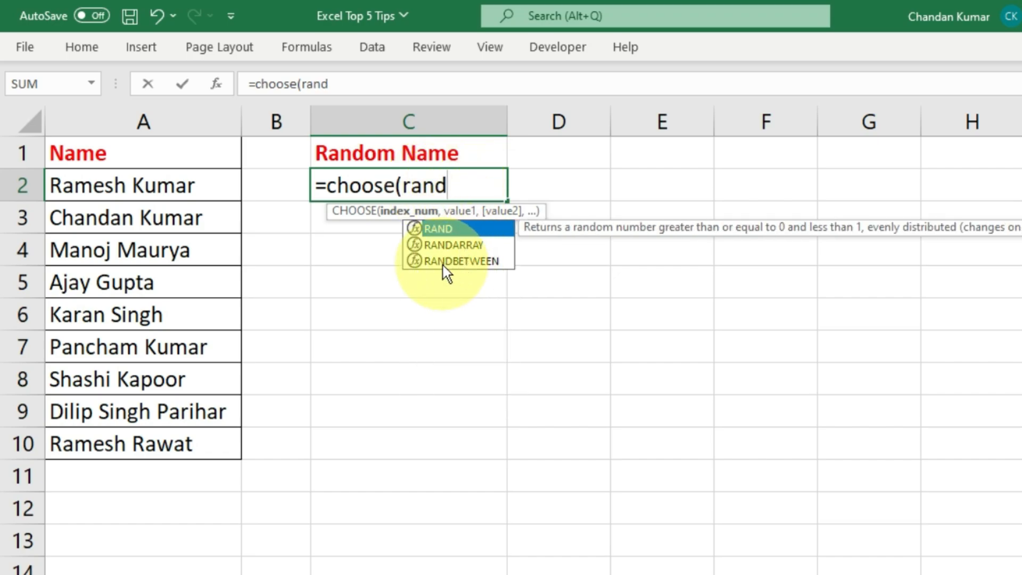
{"action": "double_click", "coordinate": [489, 261]}
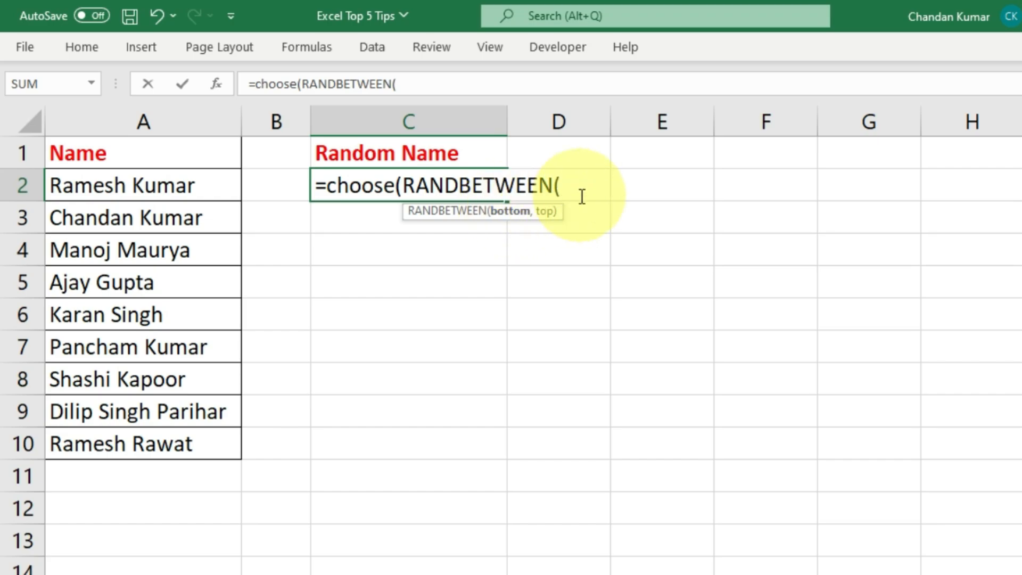
{"action": "type", "text": "1,9"}
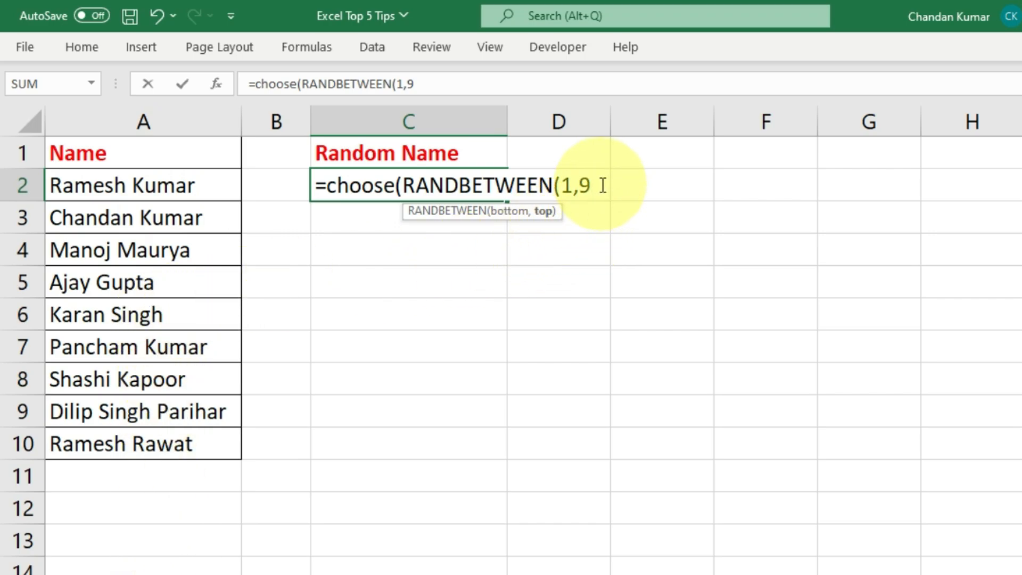
{"action": "type", "text": "),"}
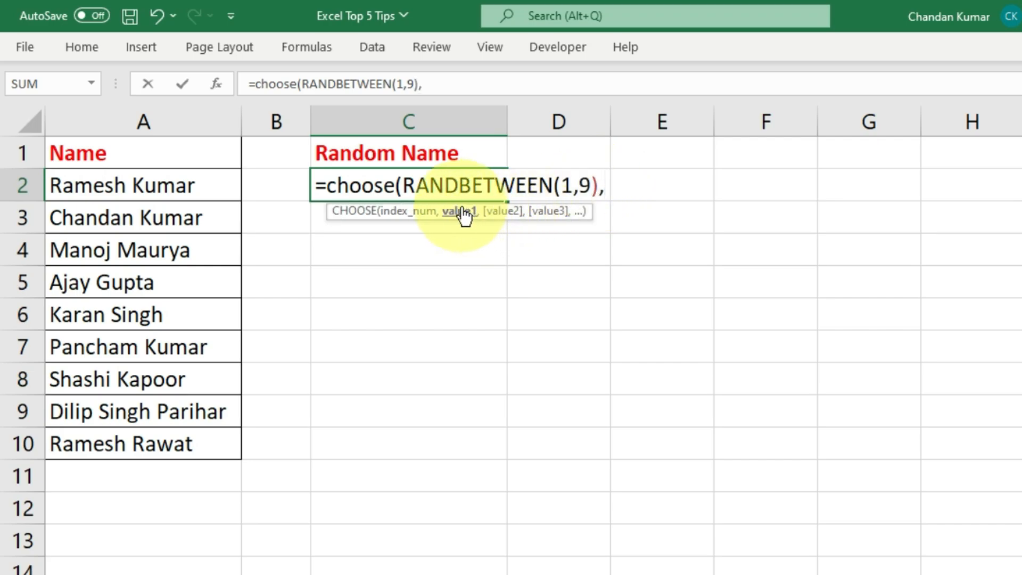
Step: Add the name cells A2 through A10 as separate, comma-separated values of the CHOOSE formula
{"action": "left_click", "coordinate": [150, 181]}
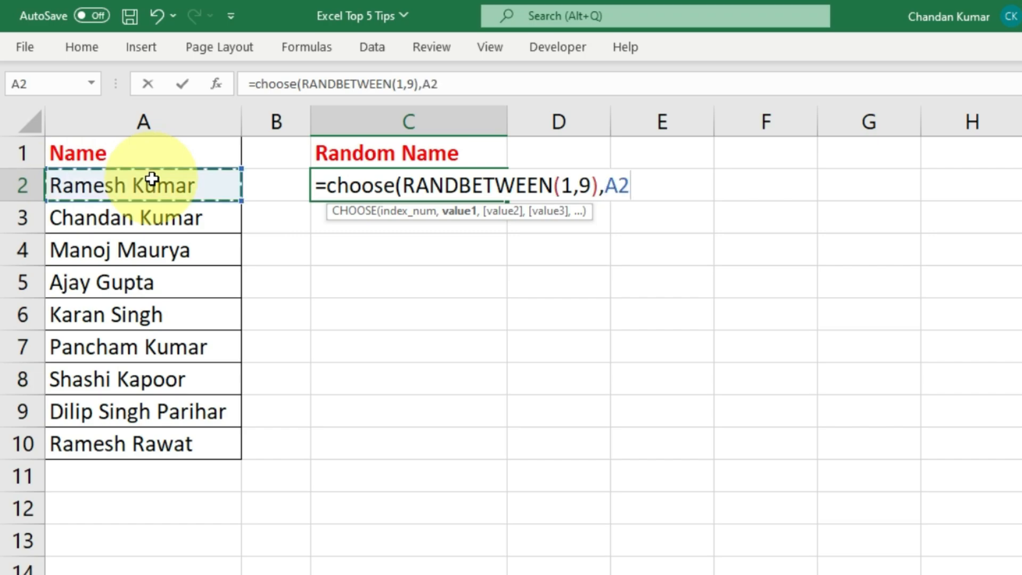
{"action": "type", "text": ","}
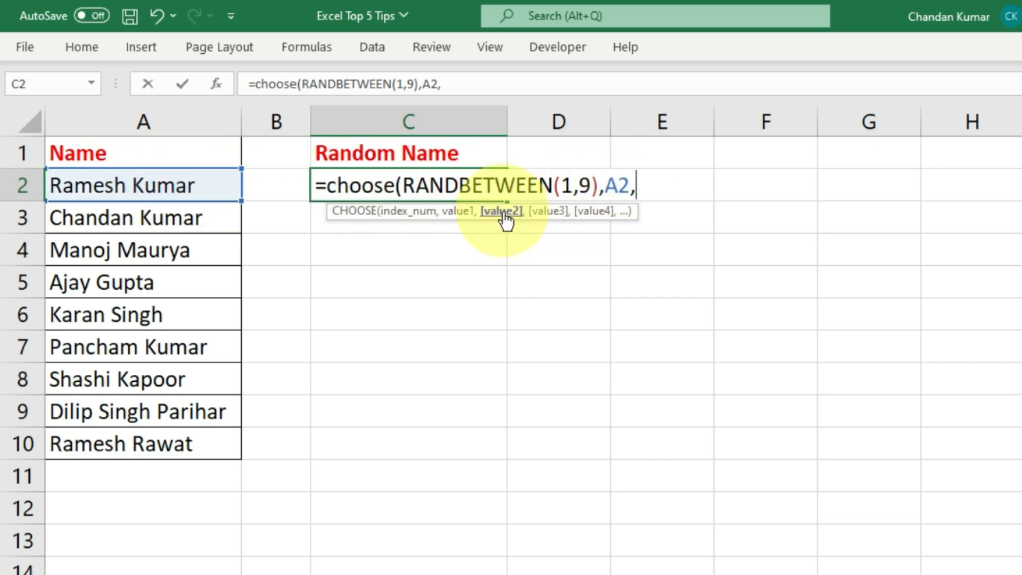
{"action": "left_click", "coordinate": [198, 224]}
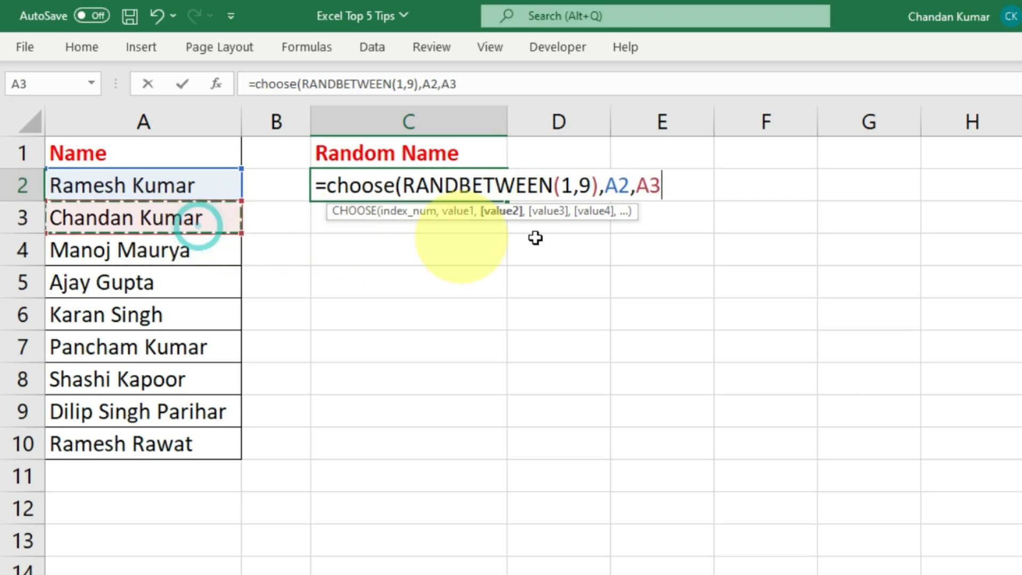
{"action": "type", "text": ","}
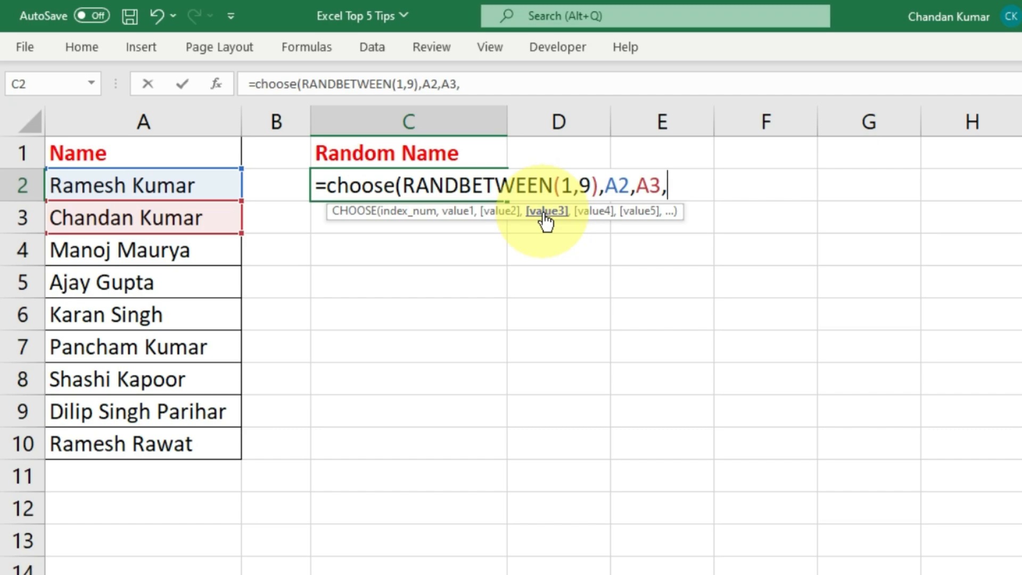
{"action": "left_click", "coordinate": [180, 250]}
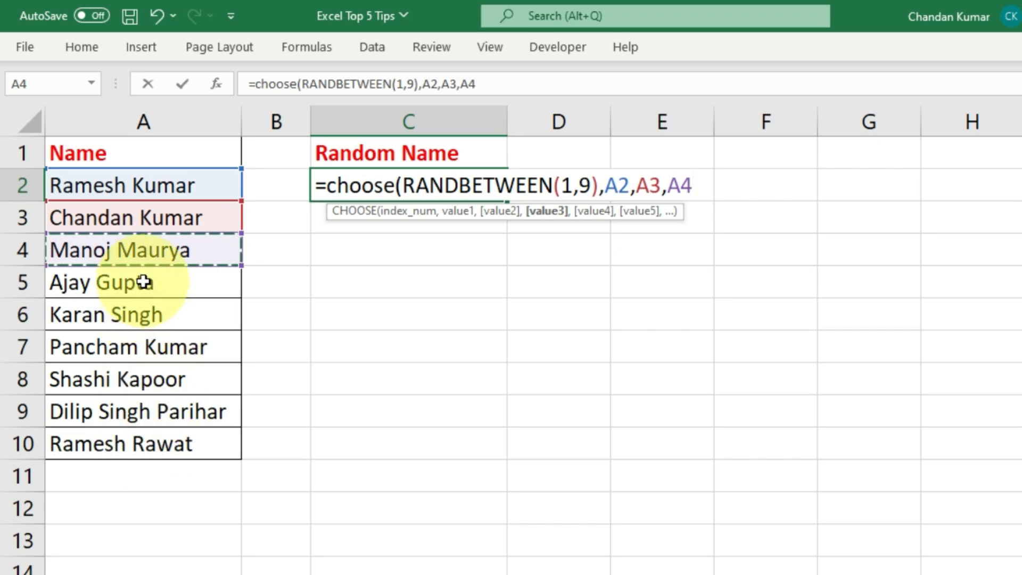
{"action": "type", "text": ","}
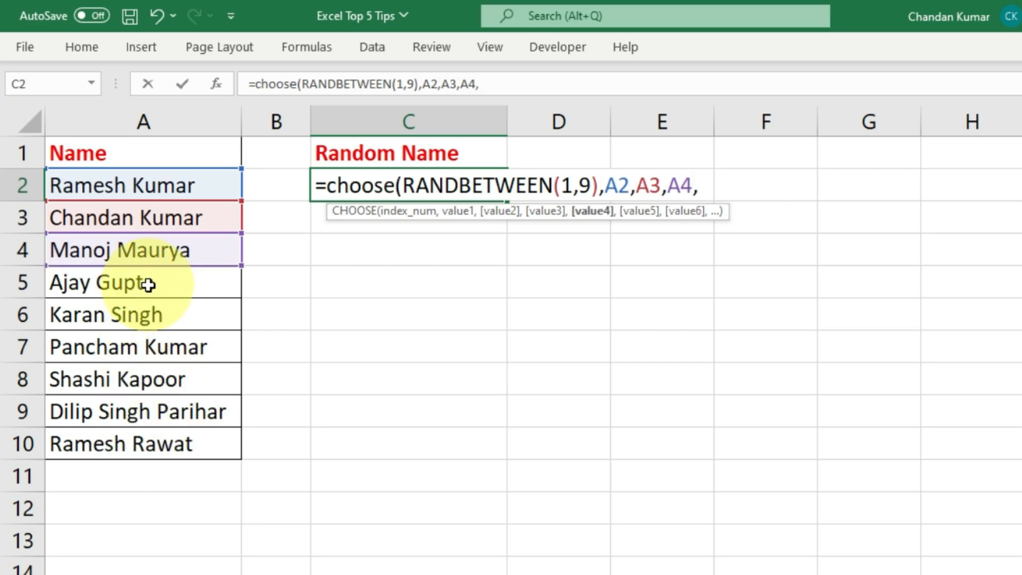
{"action": "left_click", "coordinate": [218, 431]}
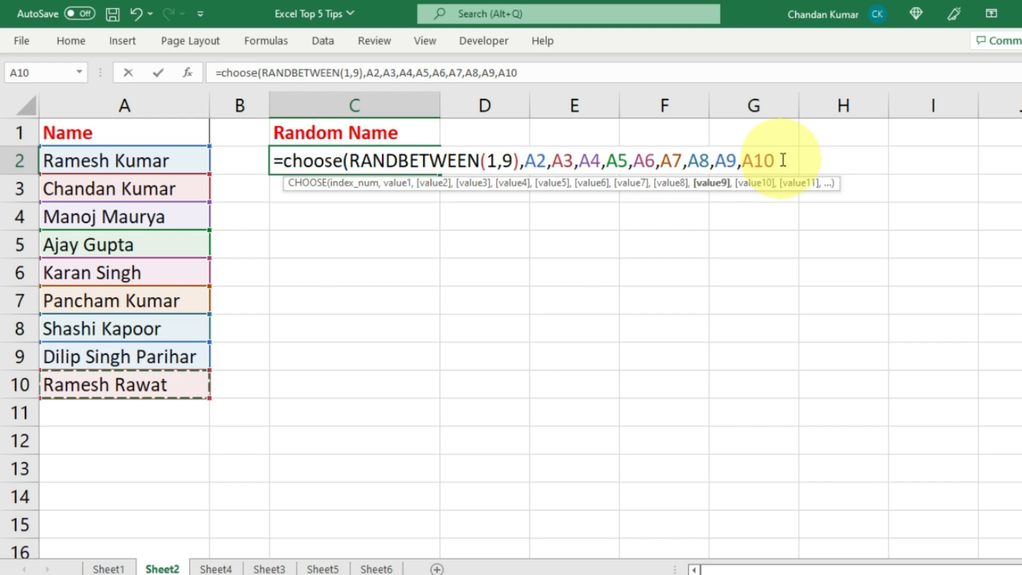
Step: Make the references A2 through A10 in the C2 CHOOSE formula absolute, then close and enter the formula
{"action": "left_click_drag", "start_coordinate": [781, 160], "coordinate": [524, 160]}
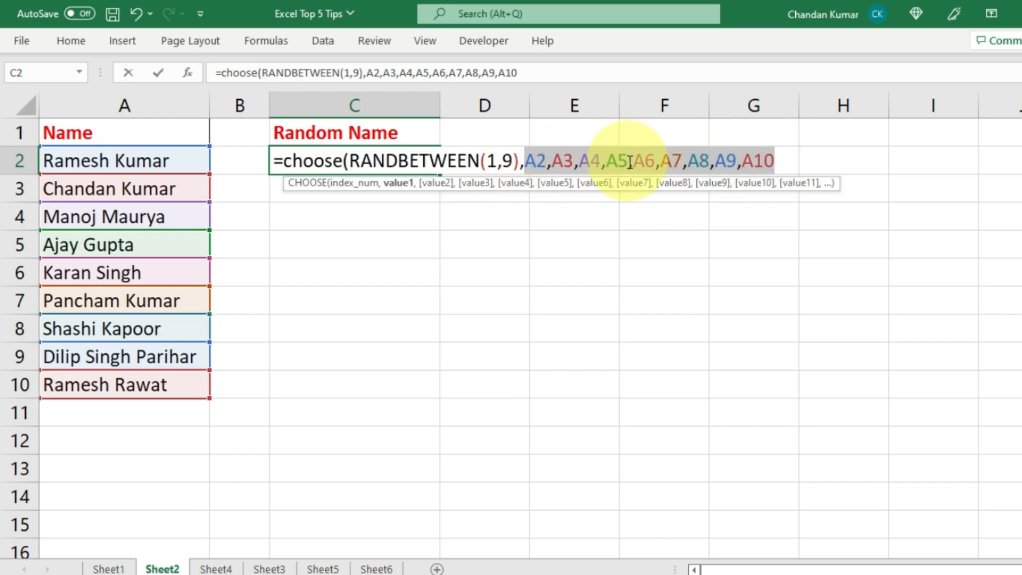
{"action": "key", "text": "F4"}
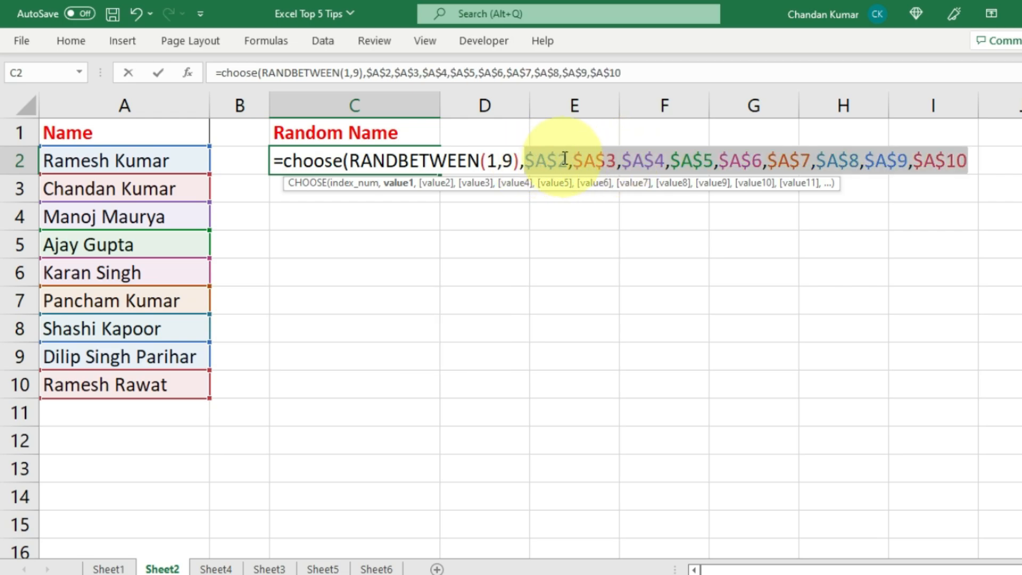
{"action": "left_click_drag", "start_coordinate": [564, 159], "coordinate": [538, 165]}
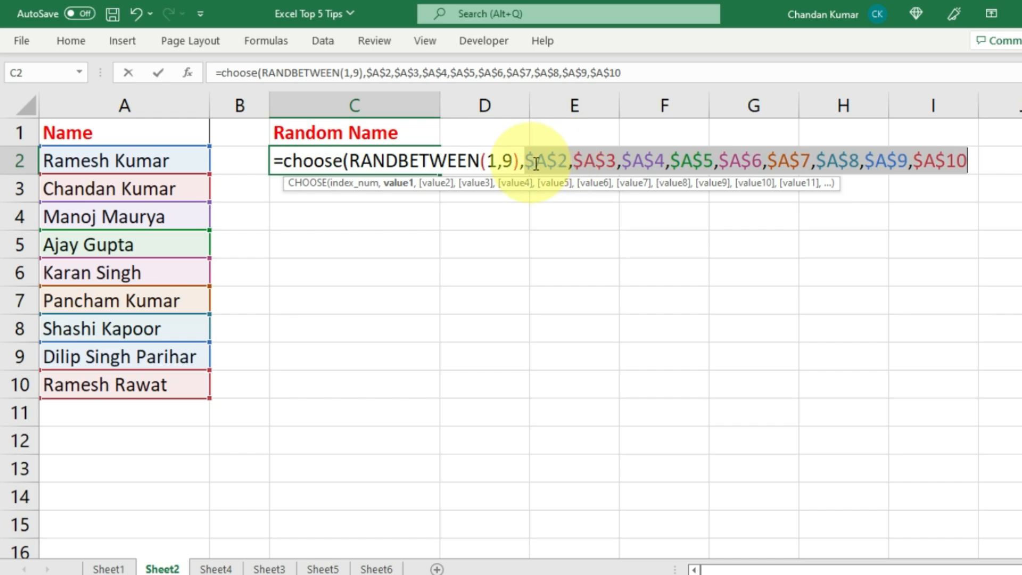
{"action": "left_click", "coordinate": [645, 72]}
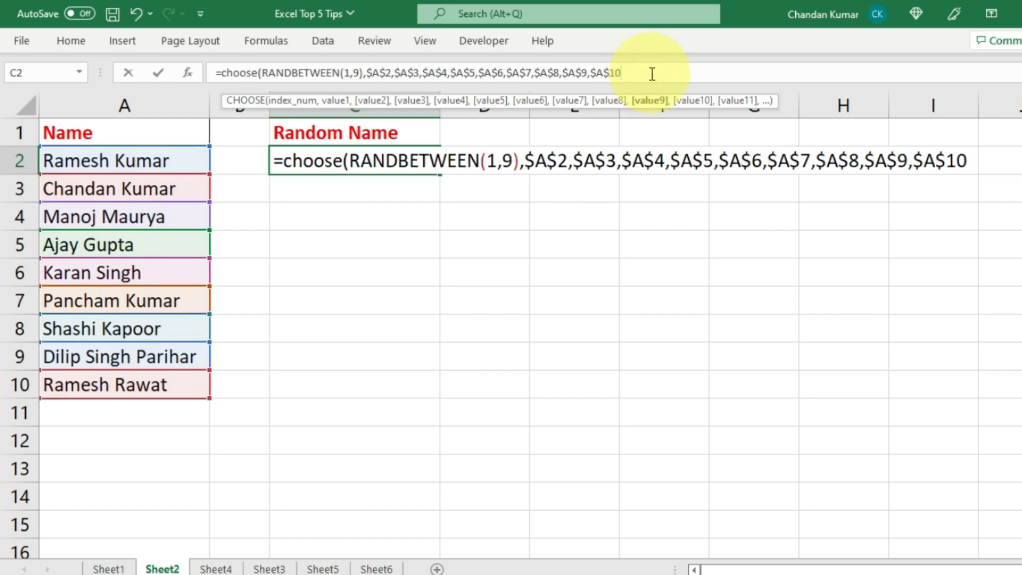
{"action": "type", "text": ")"}
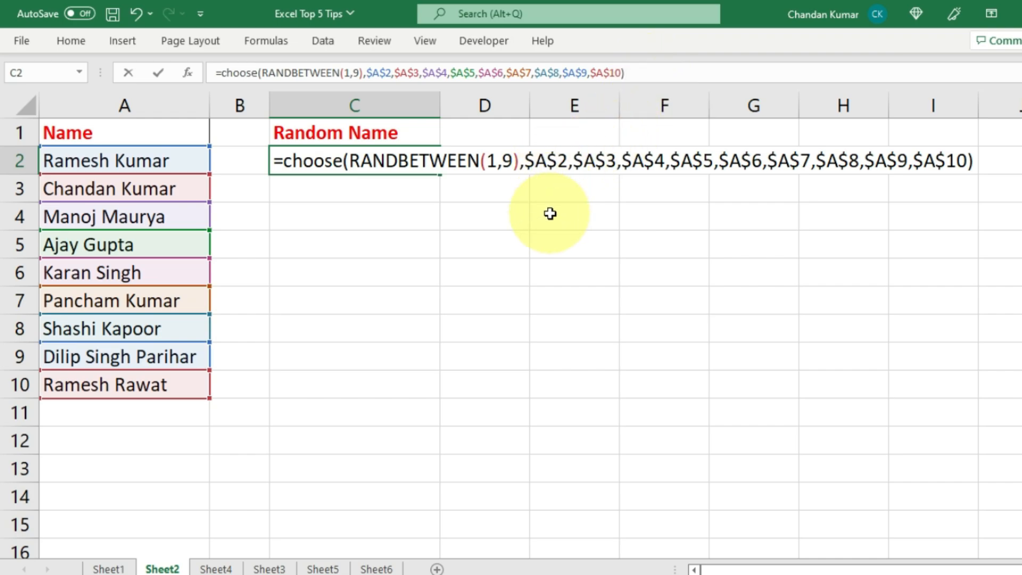
{"action": "key", "text": "Return"}
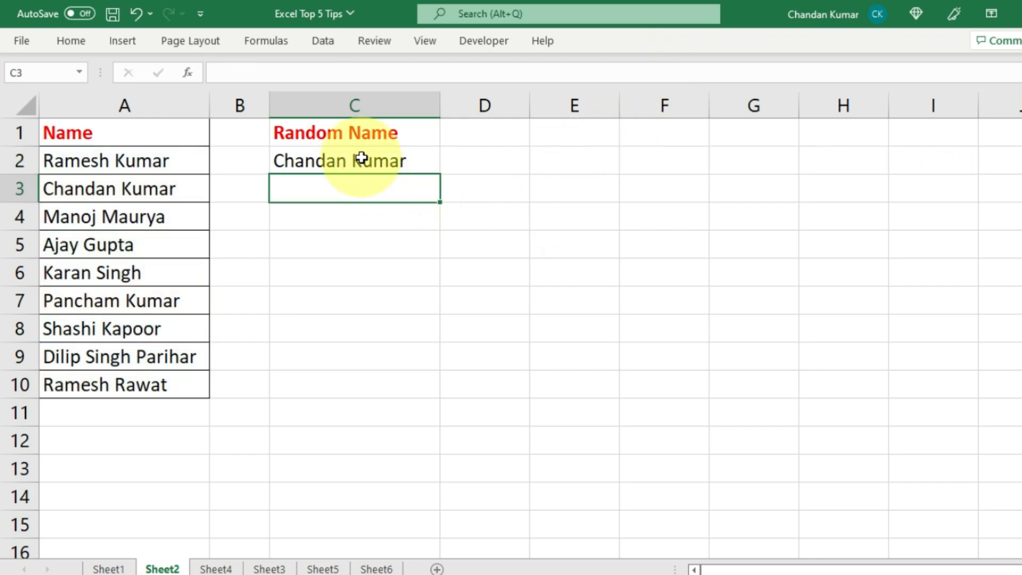
Step: Fill the CHOOSE formula from C2 down to C10, then extend it to C15
{"action": "left_click", "coordinate": [361, 158]}
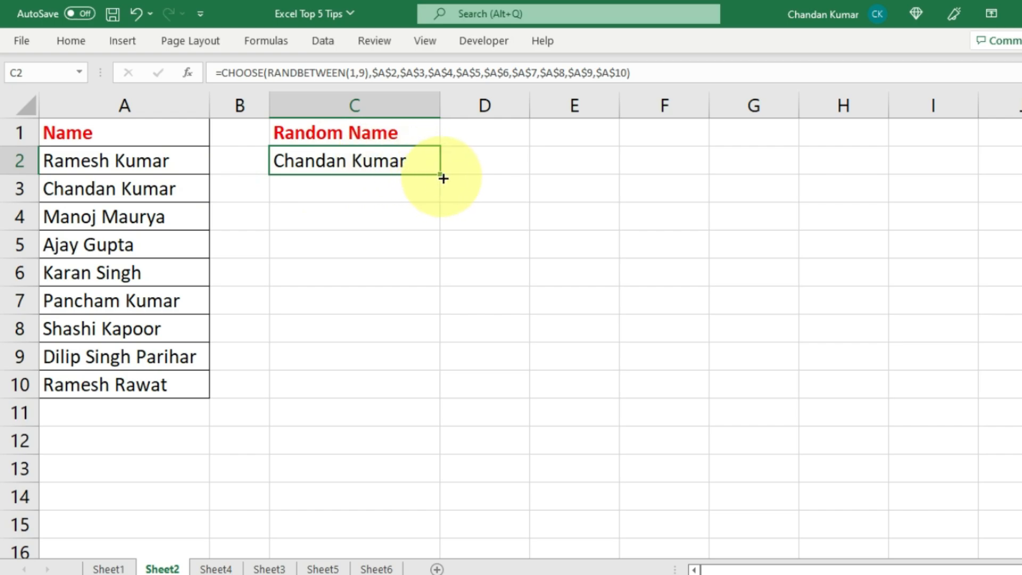
{"action": "left_click_drag", "start_coordinate": [443, 178], "coordinate": [430, 392]}
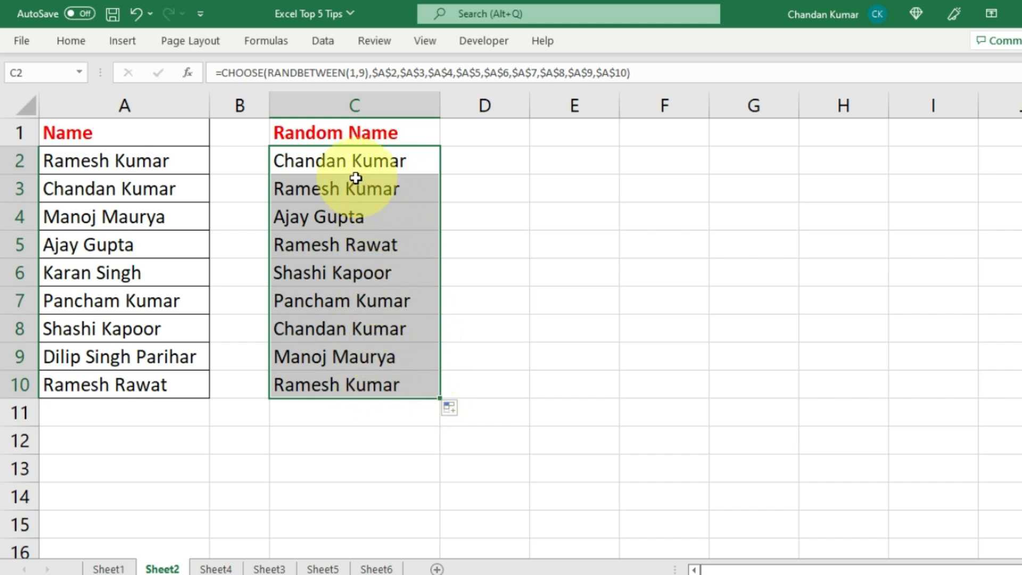
{"action": "left_click_drag", "start_coordinate": [165, 171], "coordinate": [194, 381]}
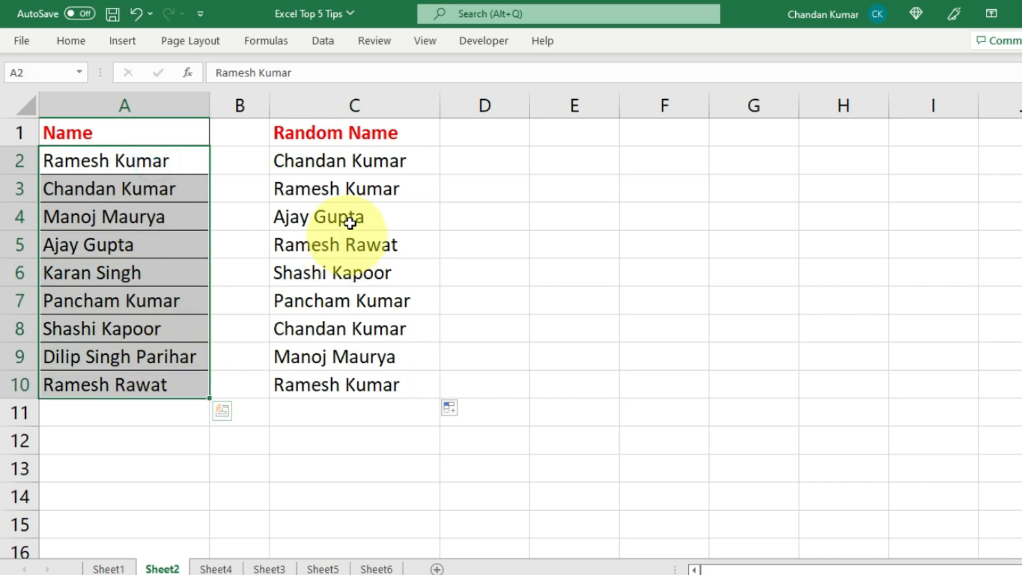
{"action": "left_click_drag", "start_coordinate": [346, 161], "coordinate": [415, 532]}
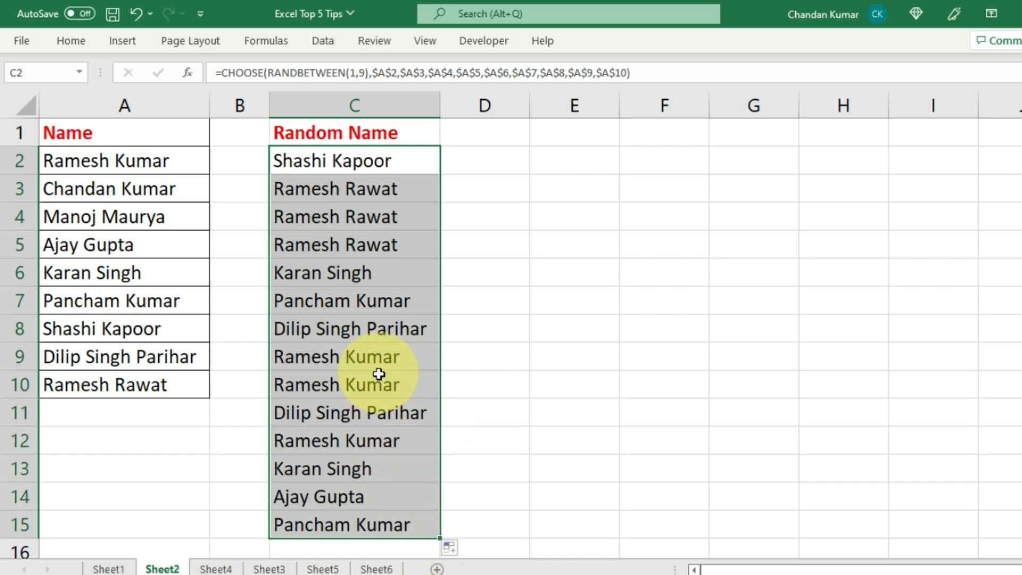
{"action": "scroll", "coordinate": [394, 372], "scroll_direction": "down", "scroll_amount": 1}
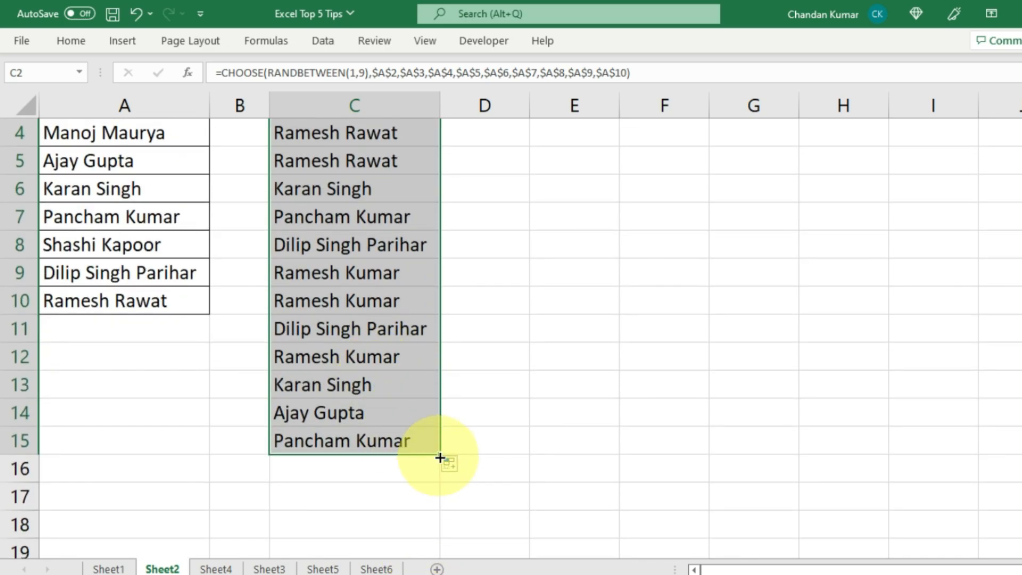
{"action": "scroll", "coordinate": [404, 378], "scroll_direction": "down", "scroll_amount": 1}
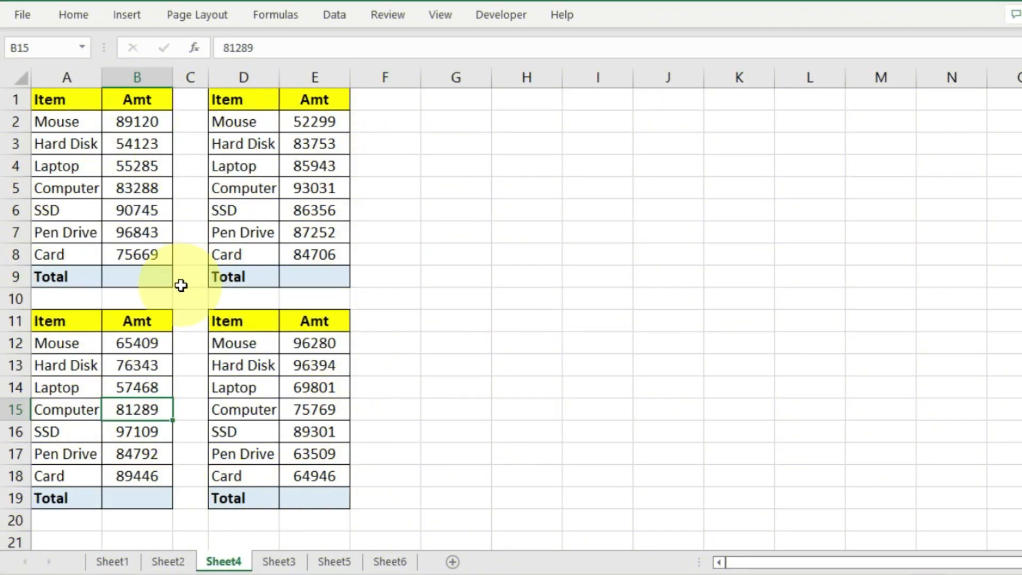
Step: Look over the empty Total cells B9, E9, B19 and E19 of the four item tables
{"action": "left_click", "coordinate": [139, 276]}
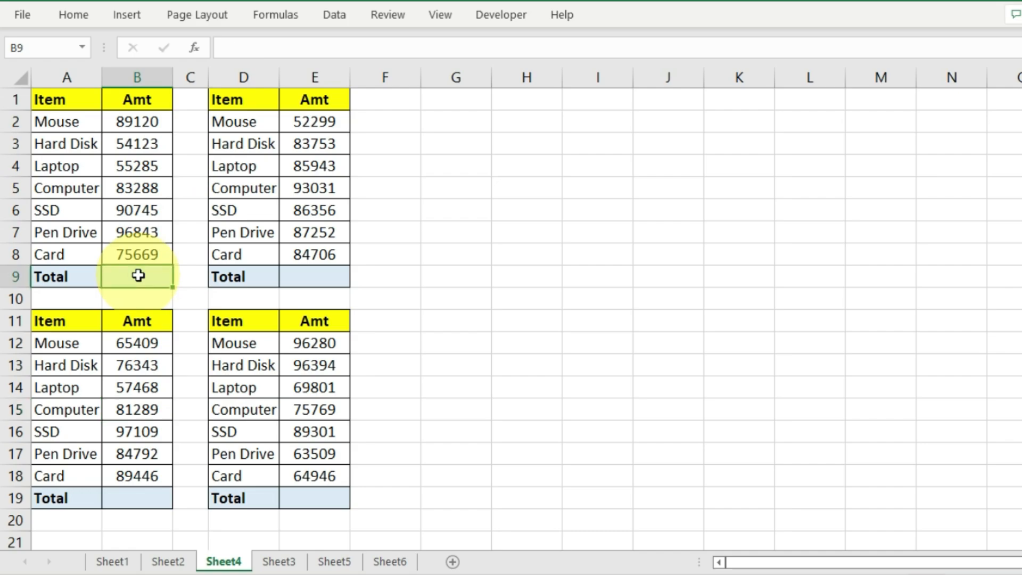
{"action": "left_click", "coordinate": [330, 284]}
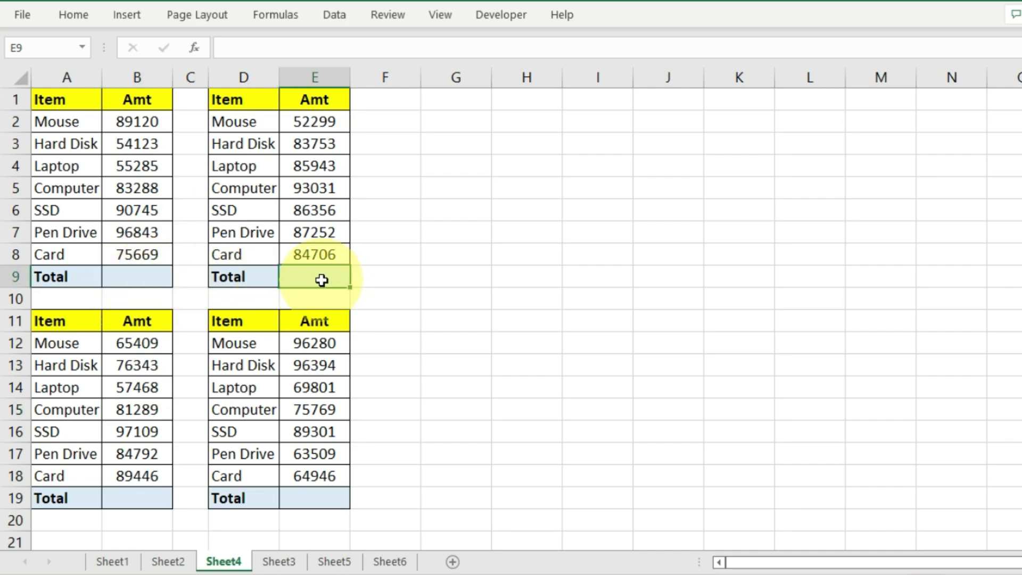
{"action": "left_click", "coordinate": [134, 501]}
{"action": "left_click", "coordinate": [301, 498]}
{"action": "left_click", "coordinate": [319, 276]}
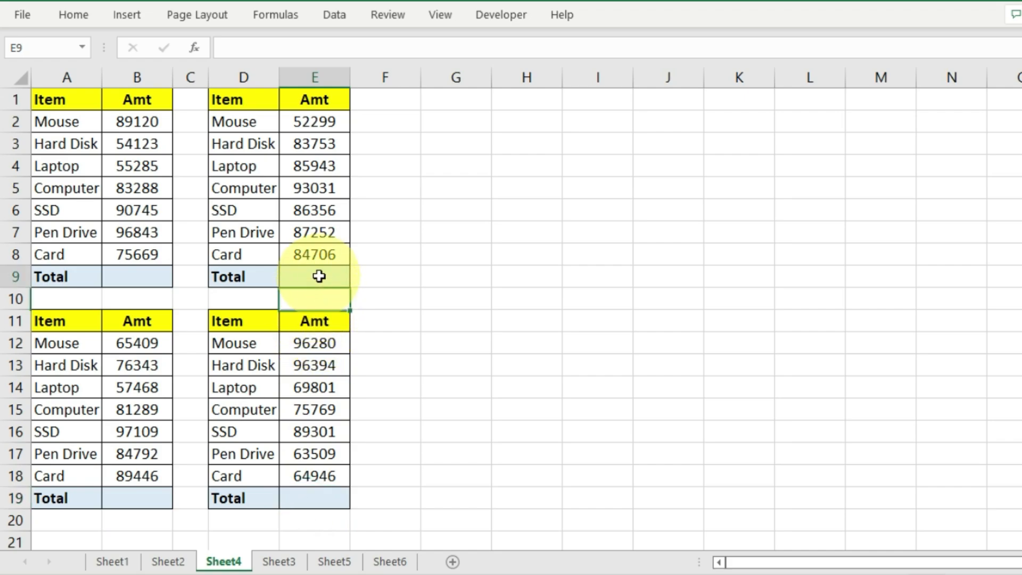
Step: Select the Total cells B9, E9, B19 and E19 together and insert AutoSum formulas in all of them at once
{"action": "left_click", "coordinate": [133, 277]}
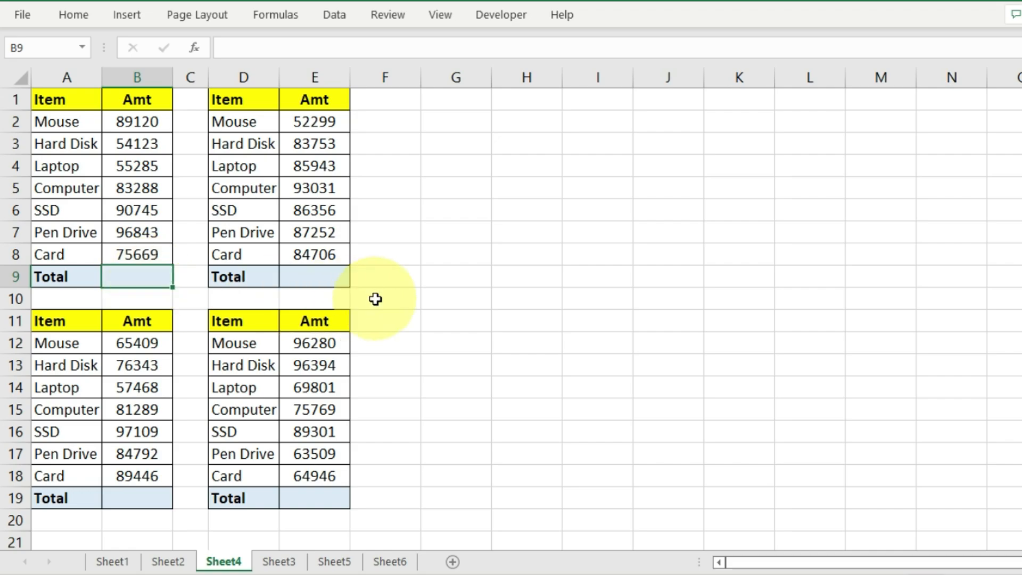
{"action": "left_click", "coordinate": [313, 275], "text": "ctrl"}
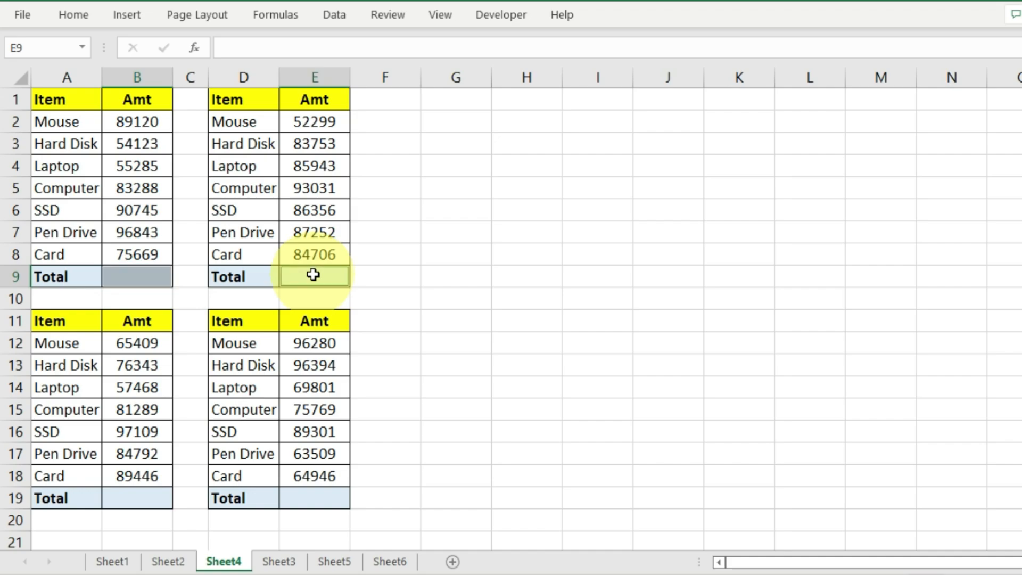
{"action": "left_click", "coordinate": [130, 497], "text": "ctrl"}
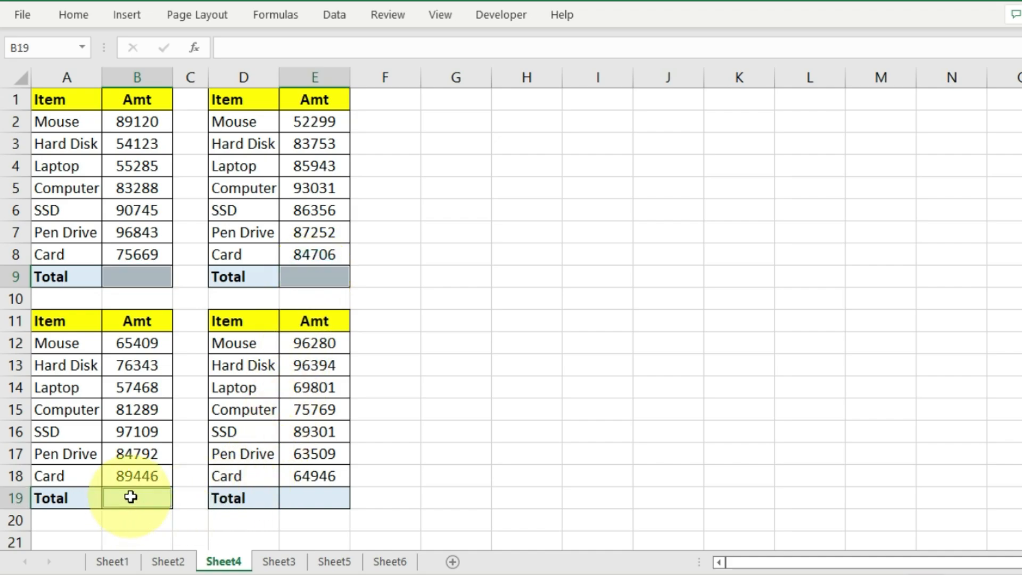
{"action": "left_click", "coordinate": [301, 499], "text": "ctrl"}
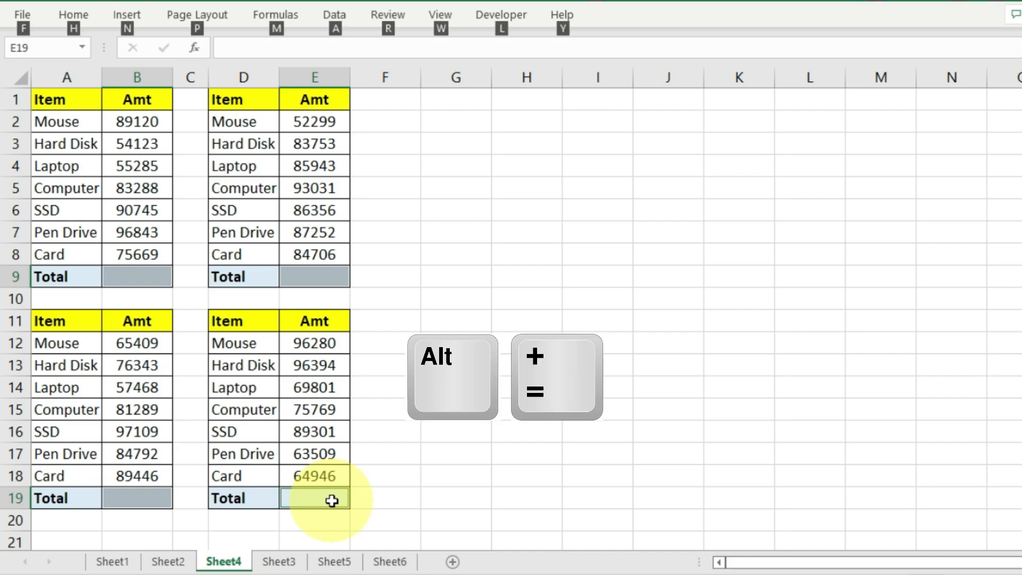
{"action": "key", "text": "alt+equal"}
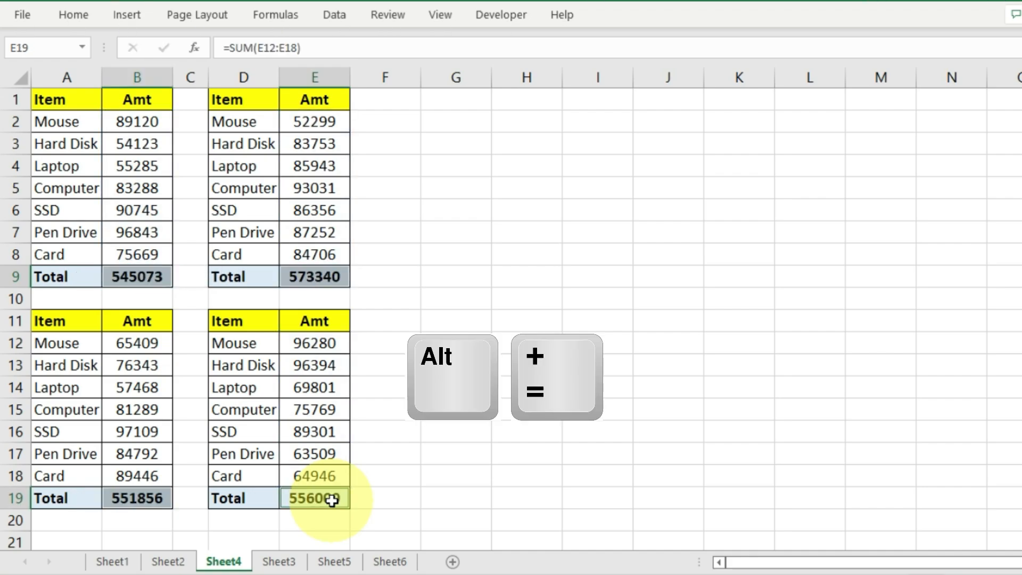
Step: Inspect the SUM formulas and their ranges in the Total cells of the four item tables
{"action": "left_click", "coordinate": [266, 378]}
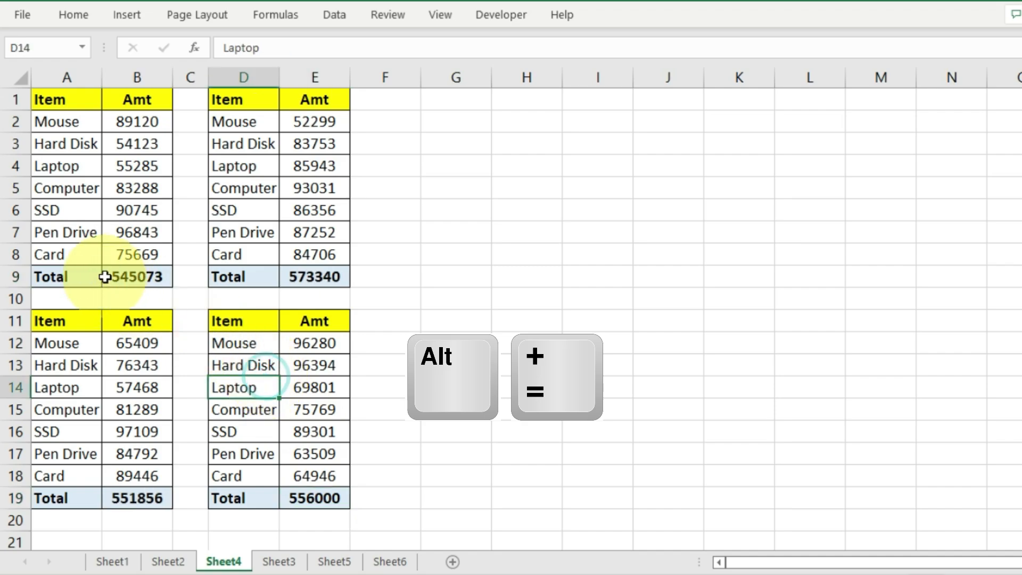
{"action": "left_click", "coordinate": [107, 276]}
{"action": "left_click", "coordinate": [311, 281]}
{"action": "left_click", "coordinate": [154, 497]}
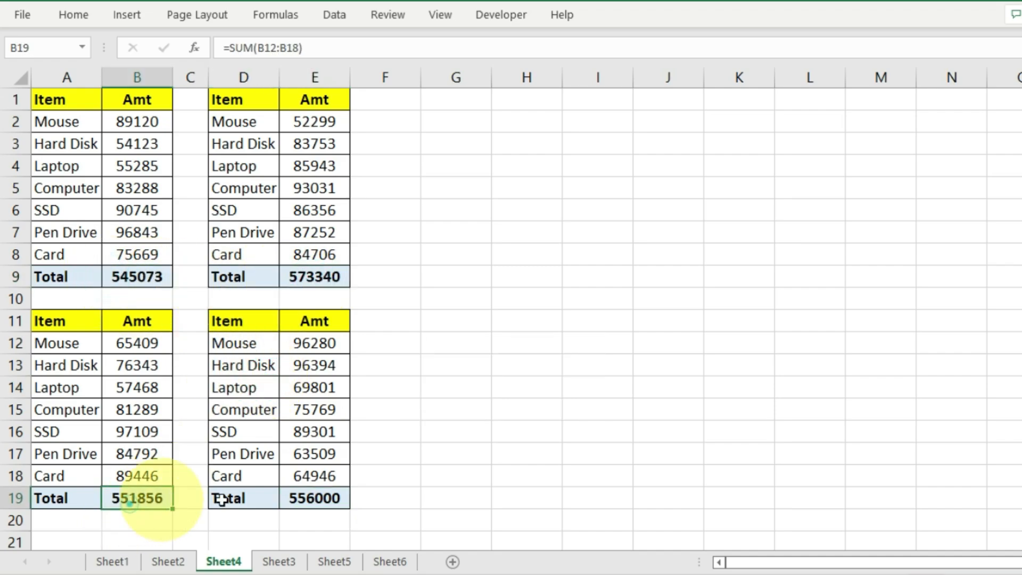
{"action": "left_click", "coordinate": [320, 498]}
{"action": "double_click", "coordinate": [316, 496]}
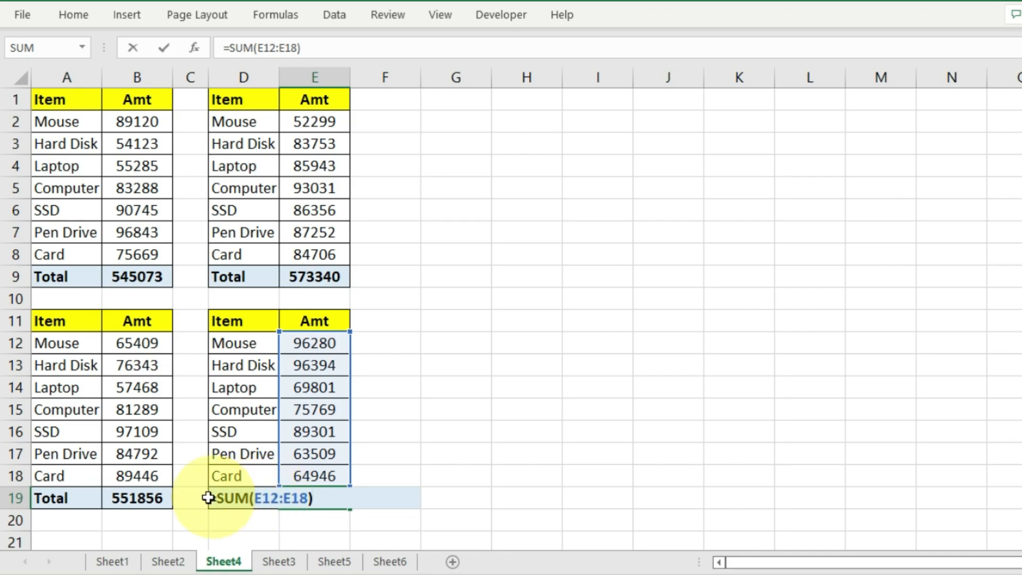
{"action": "key", "text": "Escape"}
{"action": "double_click", "coordinate": [139, 501]}
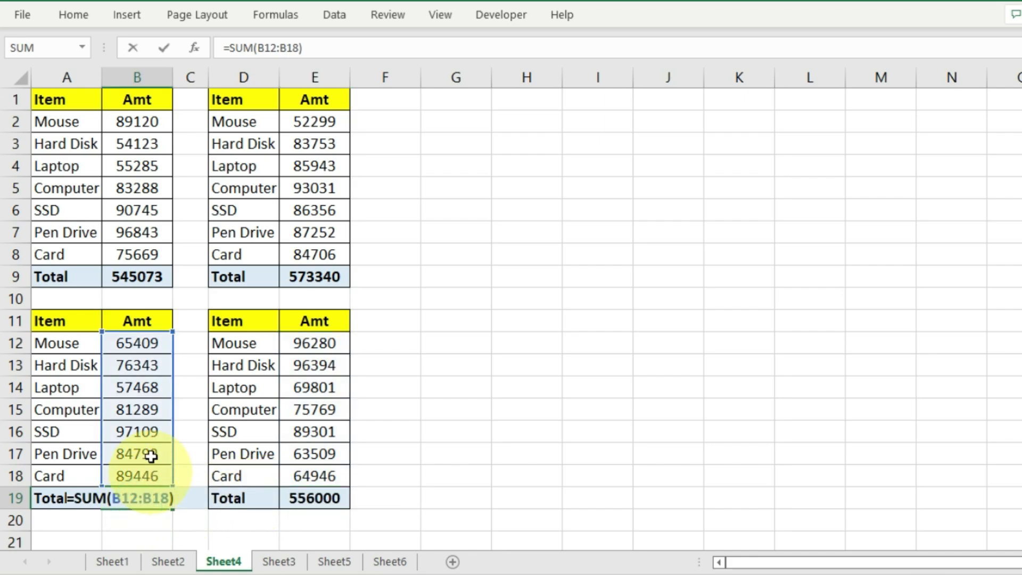
{"action": "key", "text": "Escape"}
{"action": "double_click", "coordinate": [132, 277]}
{"action": "key", "text": "Escape"}
{"action": "double_click", "coordinate": [316, 281]}
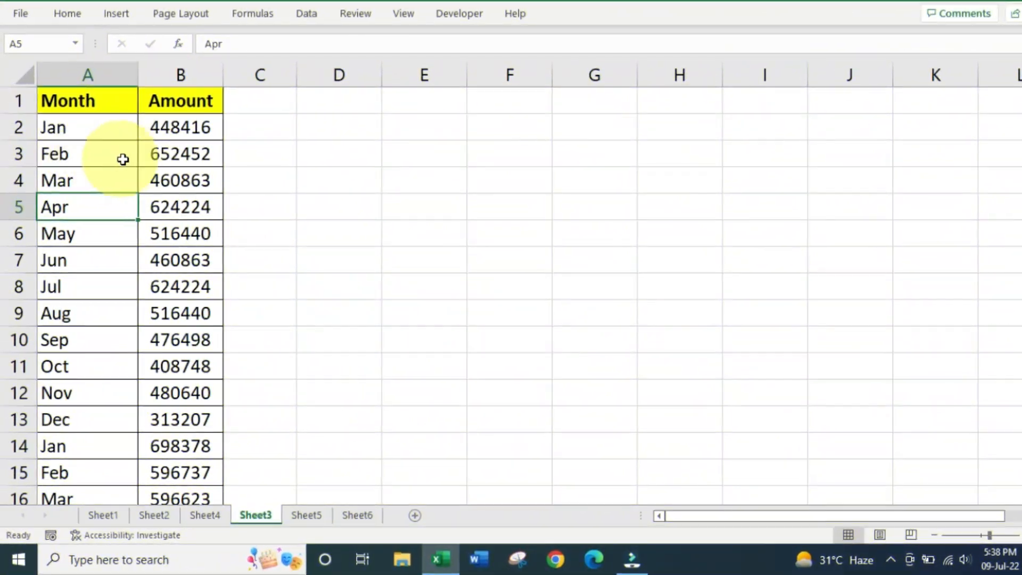
Step: Examine the Month column on Sheet3 for short and full month names that repeat down the list
{"action": "scroll", "coordinate": [142, 269], "scroll_direction": "down", "scroll_amount": 6}
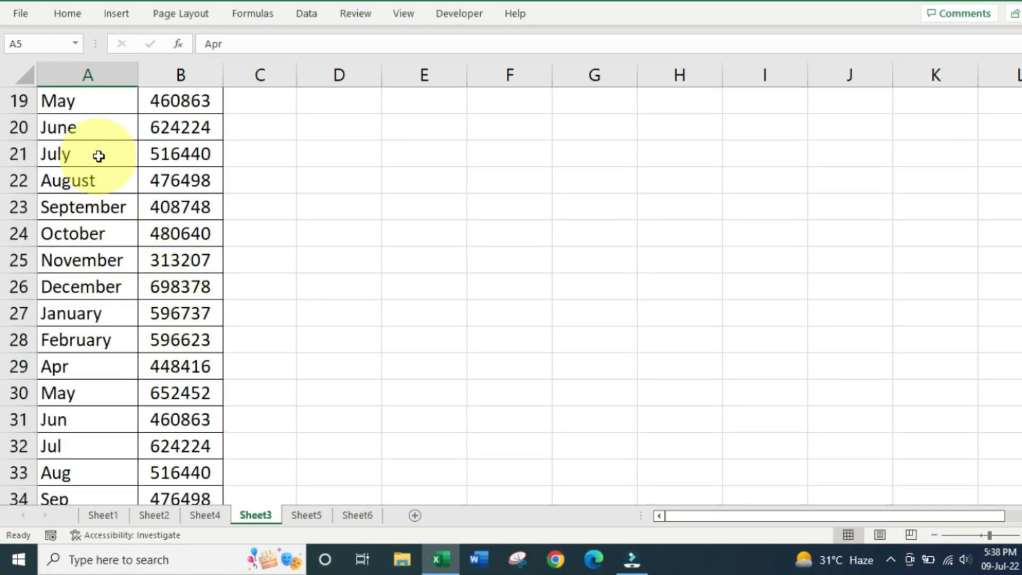
{"action": "scroll", "coordinate": [98, 287], "scroll_direction": "down", "scroll_amount": 2}
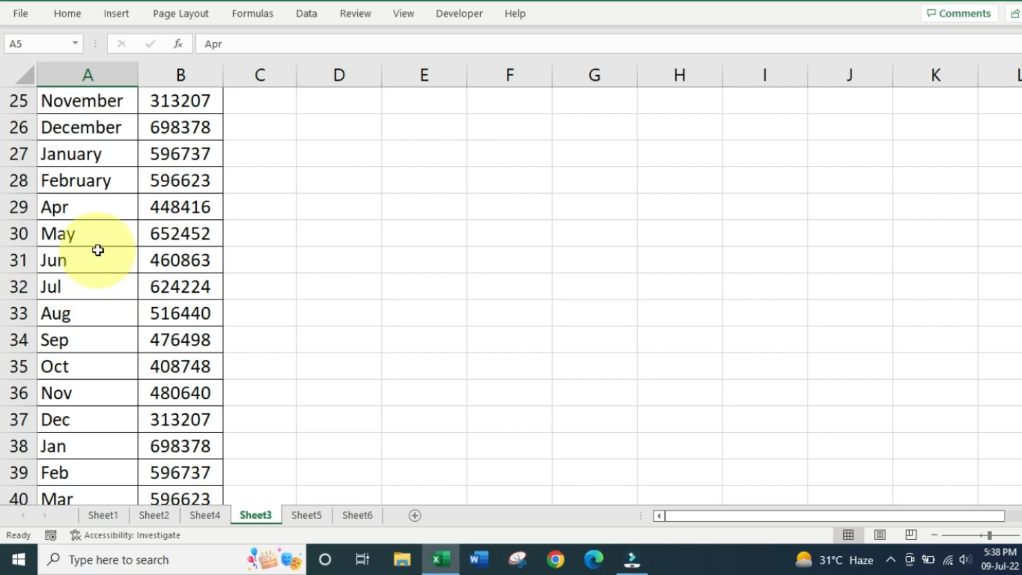
{"action": "scroll", "coordinate": [99, 396], "scroll_direction": "up", "scroll_amount": 1}
{"action": "scroll", "coordinate": [100, 387], "scroll_direction": "up", "scroll_amount": 1}
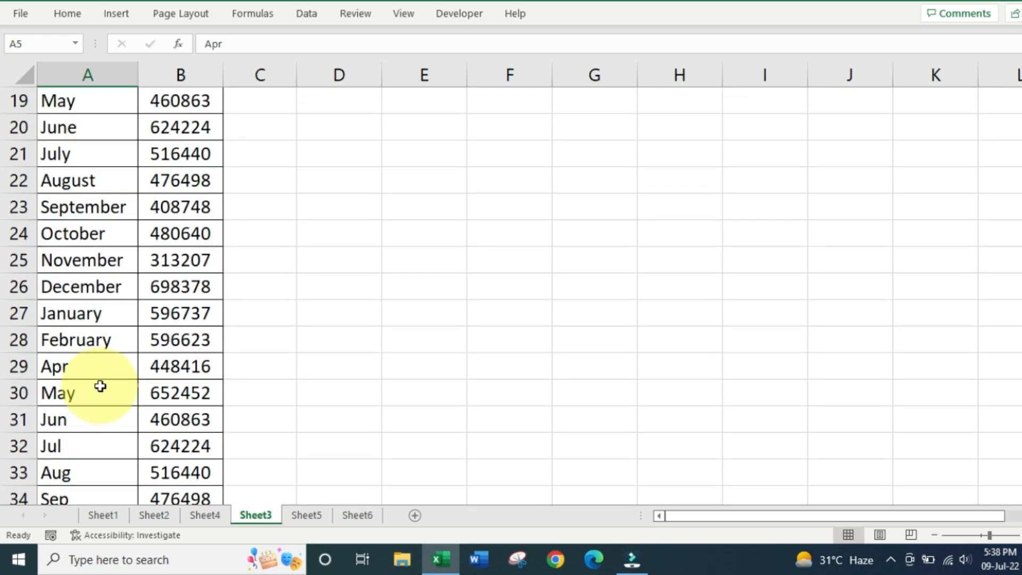
{"action": "left_click_drag", "start_coordinate": [105, 183], "coordinate": [75, 338]}
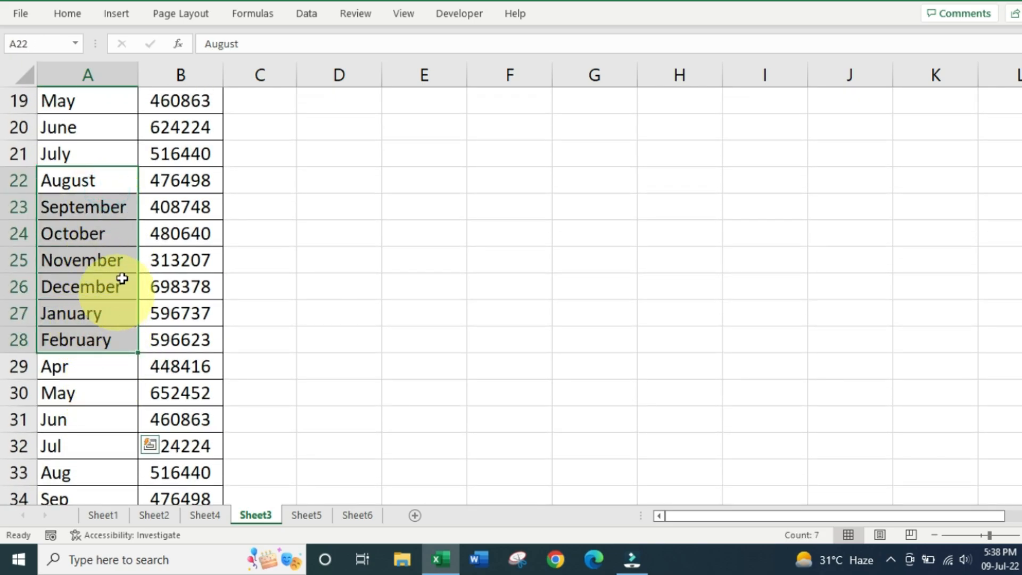
{"action": "scroll", "coordinate": [122, 278], "scroll_direction": "up", "scroll_amount": 6}
{"action": "left_click", "coordinate": [91, 279]}
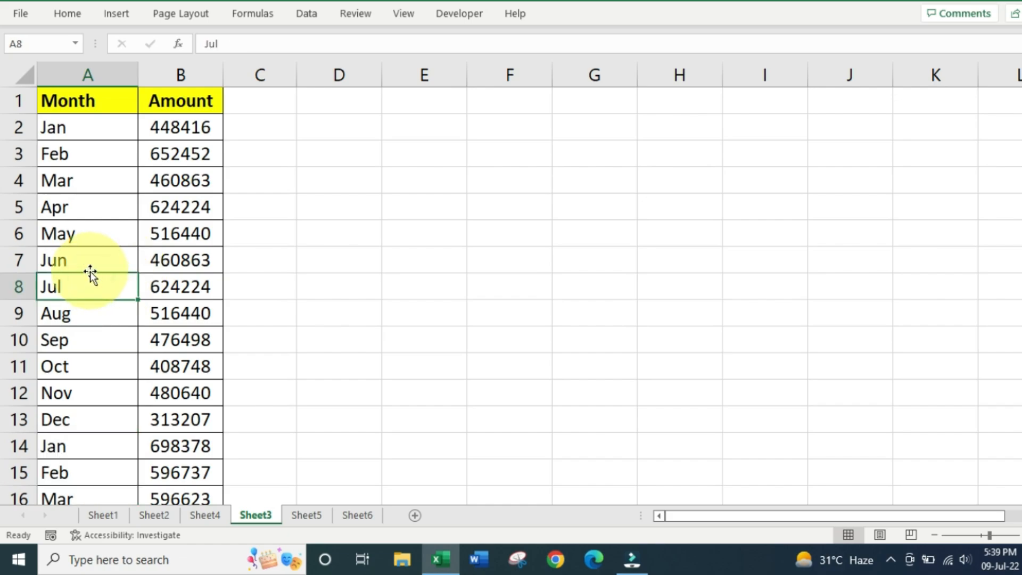
{"action": "left_click", "coordinate": [90, 257]}
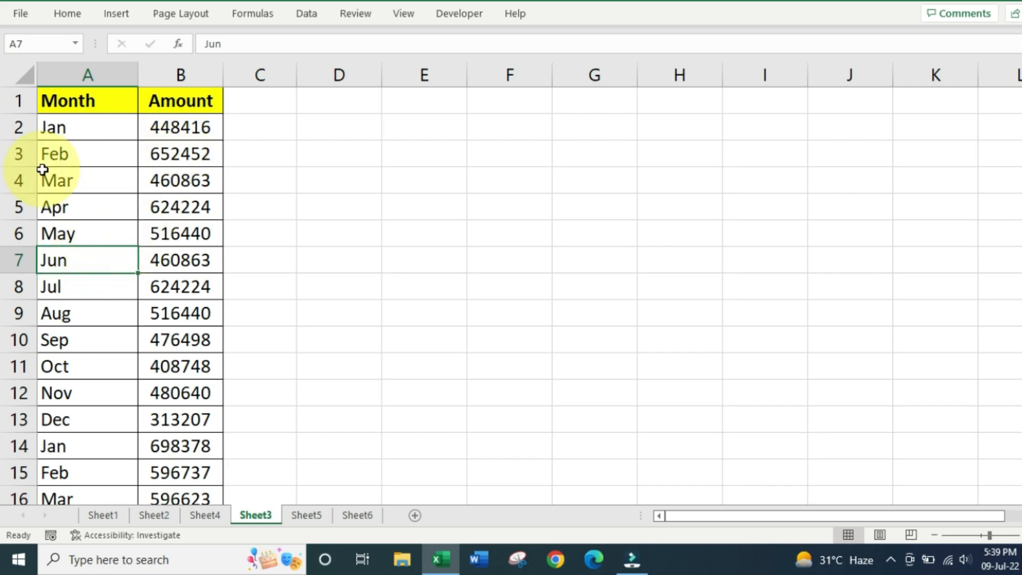
Step: Select the Feb and February amounts B3, B15, B28 and B39 together and check their sum
{"action": "left_click", "coordinate": [164, 153]}
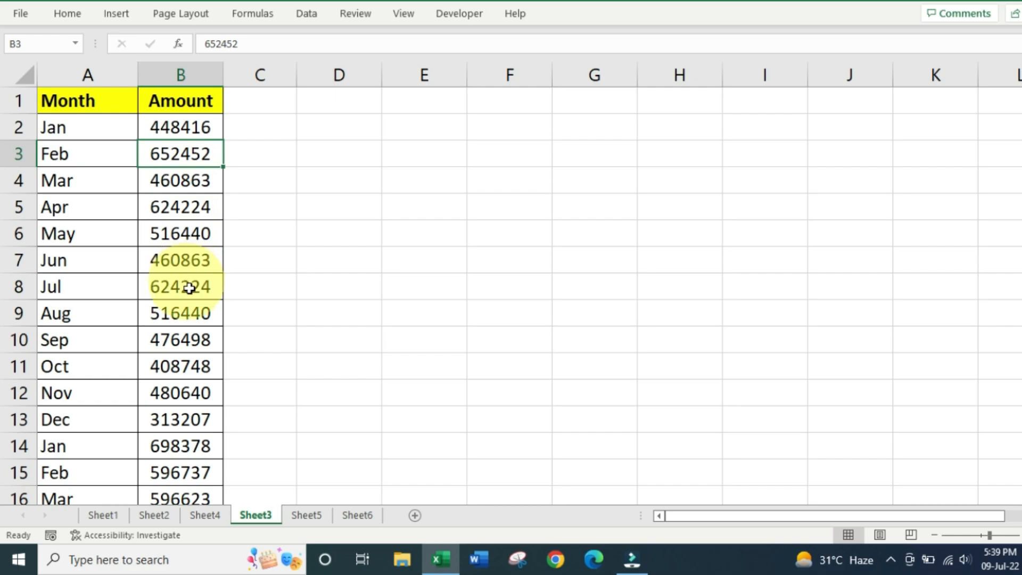
{"action": "left_click", "coordinate": [176, 475], "text": "ctrl"}
{"action": "scroll", "coordinate": [182, 370], "scroll_direction": "down", "scroll_amount": 2}
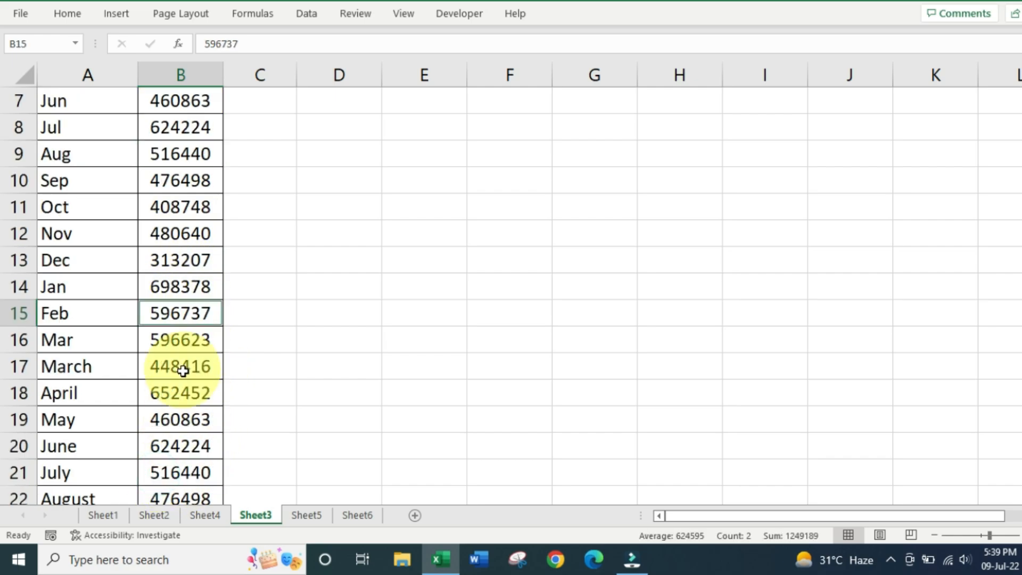
{"action": "scroll", "coordinate": [183, 370], "scroll_direction": "down", "scroll_amount": 4}
{"action": "left_click", "coordinate": [175, 339], "text": "ctrl"}
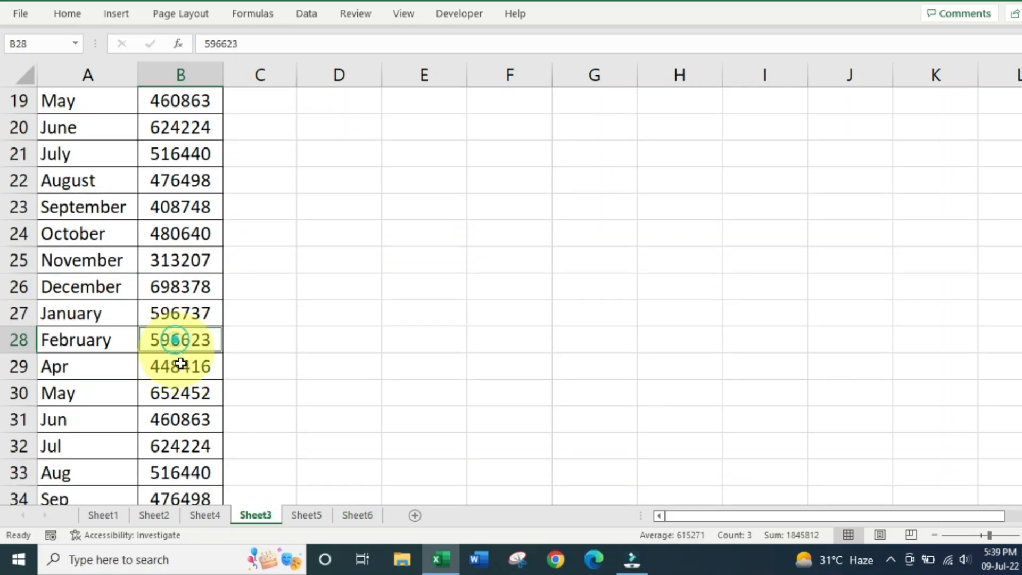
{"action": "scroll", "coordinate": [180, 373], "scroll_direction": "down", "scroll_amount": 3}
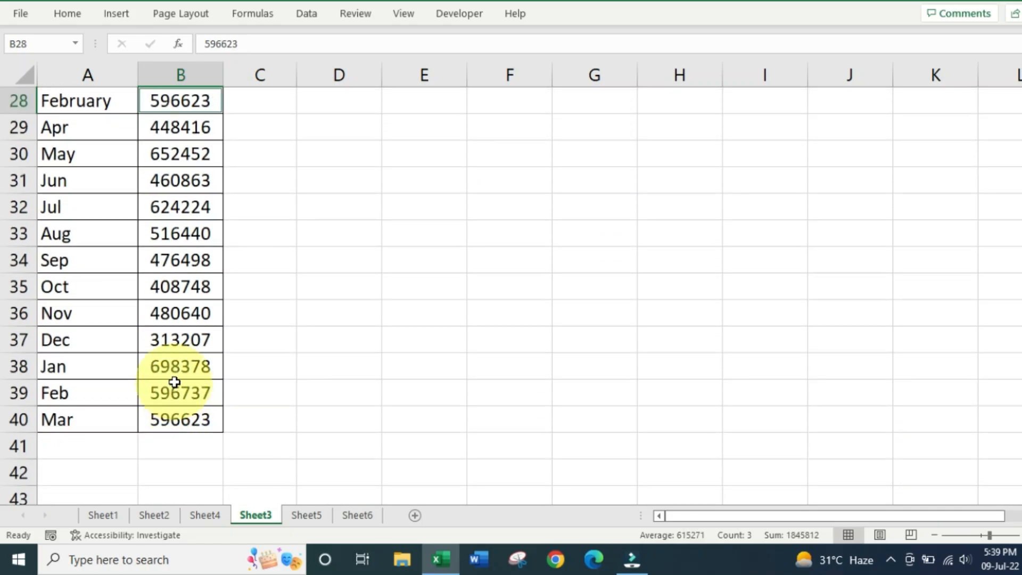
{"action": "left_click", "coordinate": [175, 381], "text": "ctrl"}
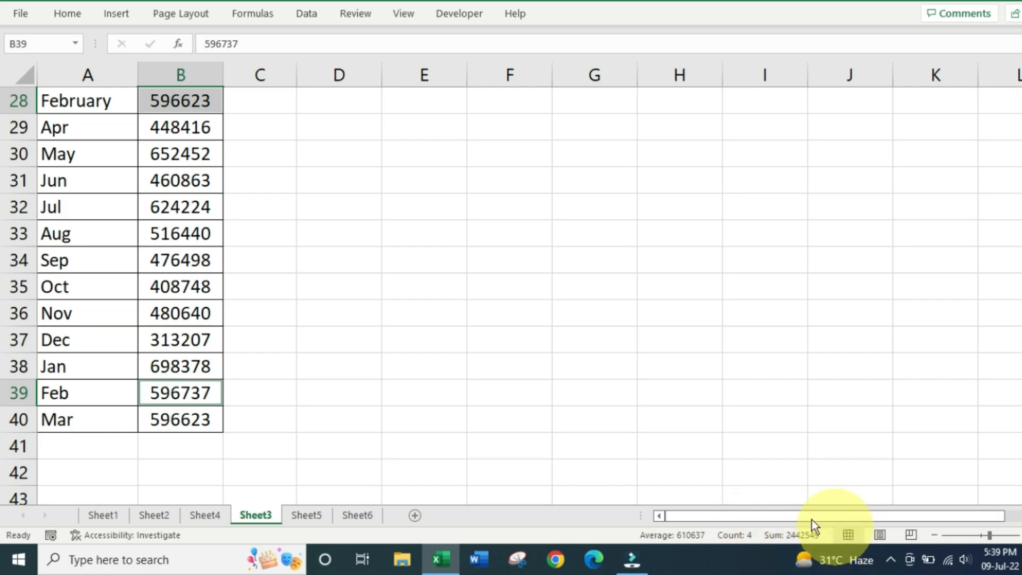
{"action": "scroll", "coordinate": [391, 339], "scroll_direction": "up", "scroll_amount": 9}
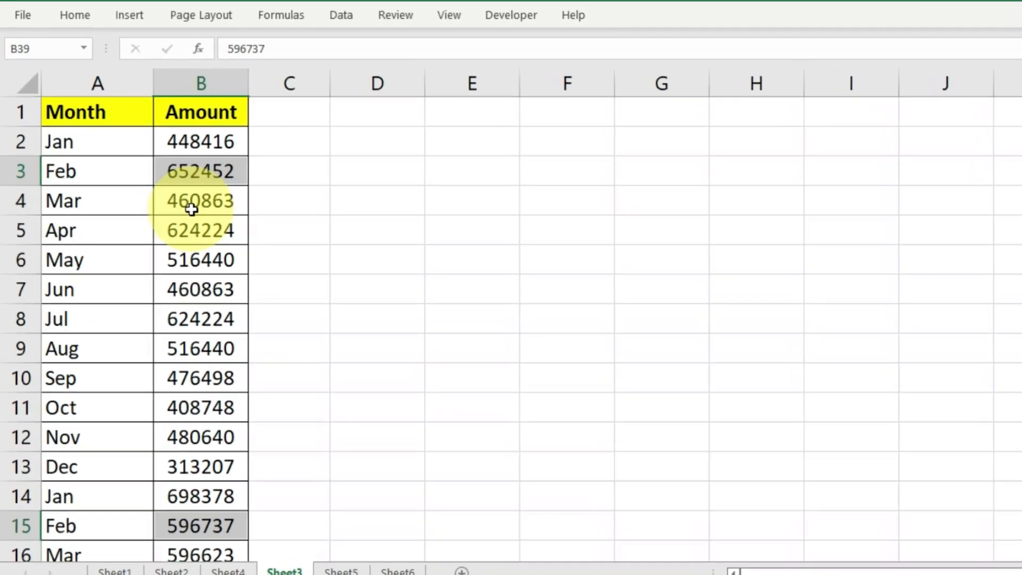
{"action": "key", "text": "Return"}
{"action": "key", "text": "Return"}
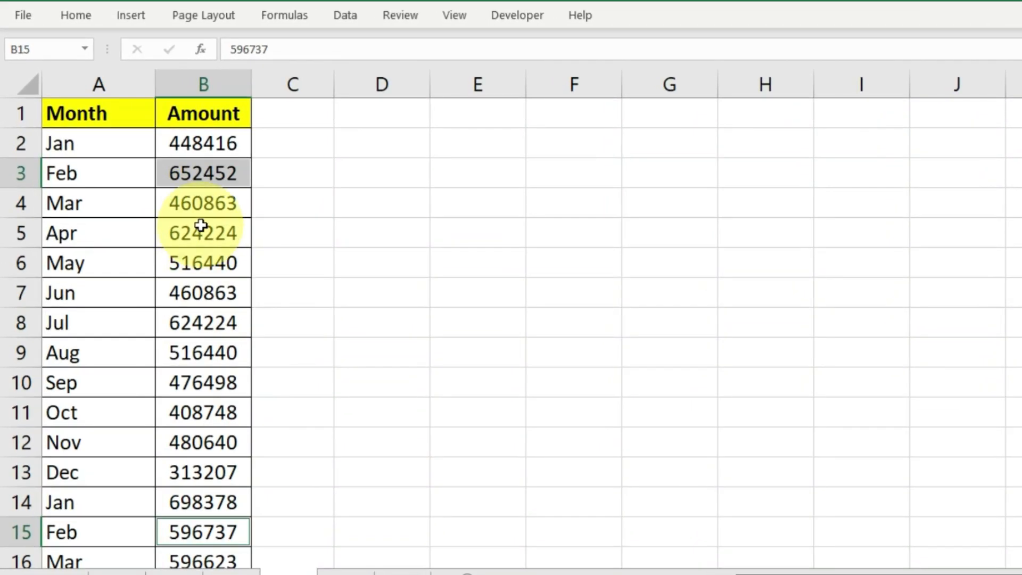
Step: Enter =SUMIF(A:A,"*feb*",B:B) in D1 to total the amounts of every month name containing feb
{"action": "left_click", "coordinate": [365, 114]}
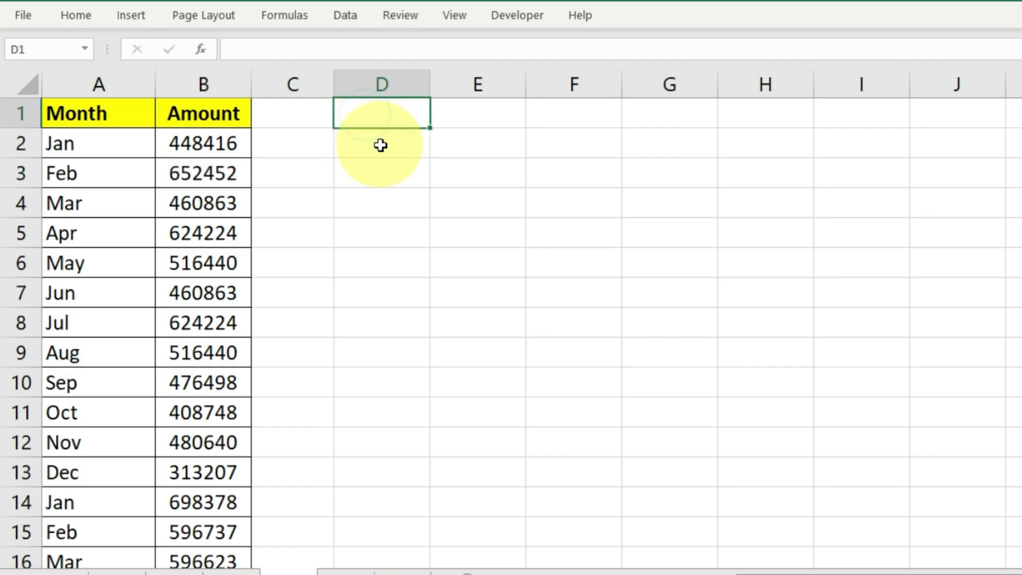
{"action": "type", "text": "=sumif("}
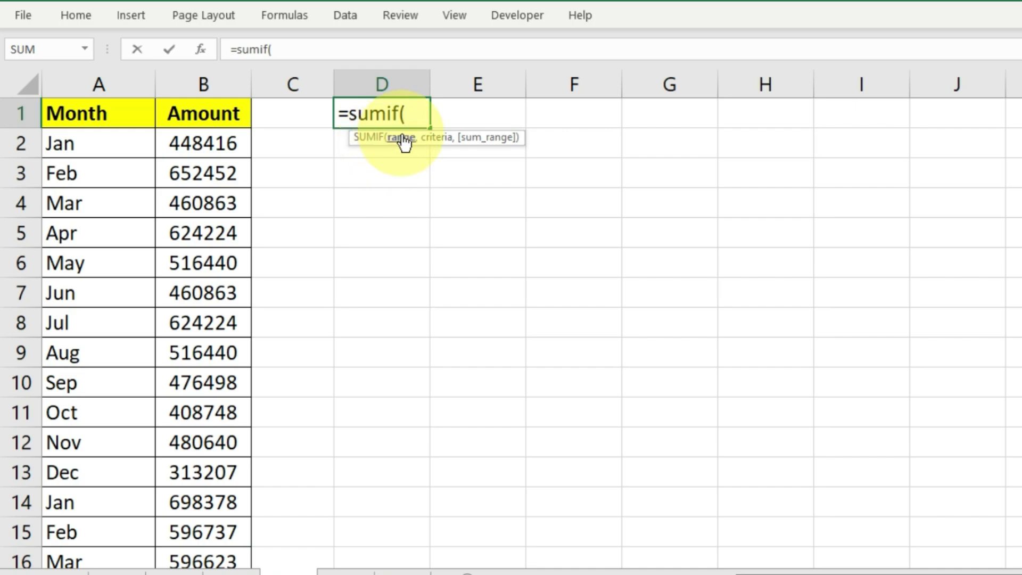
{"action": "left_click", "coordinate": [87, 76]}
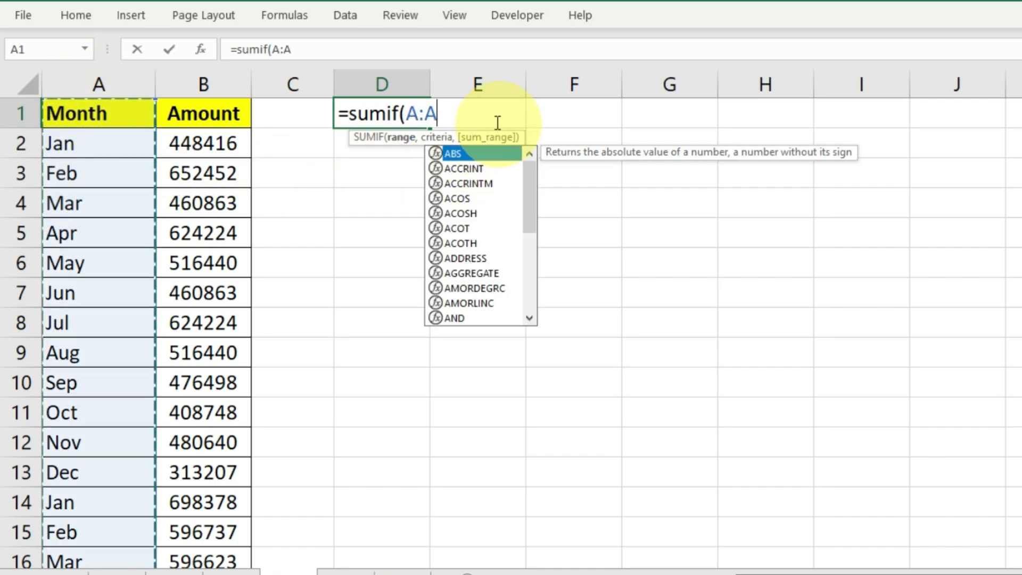
{"action": "type", "text": ","}
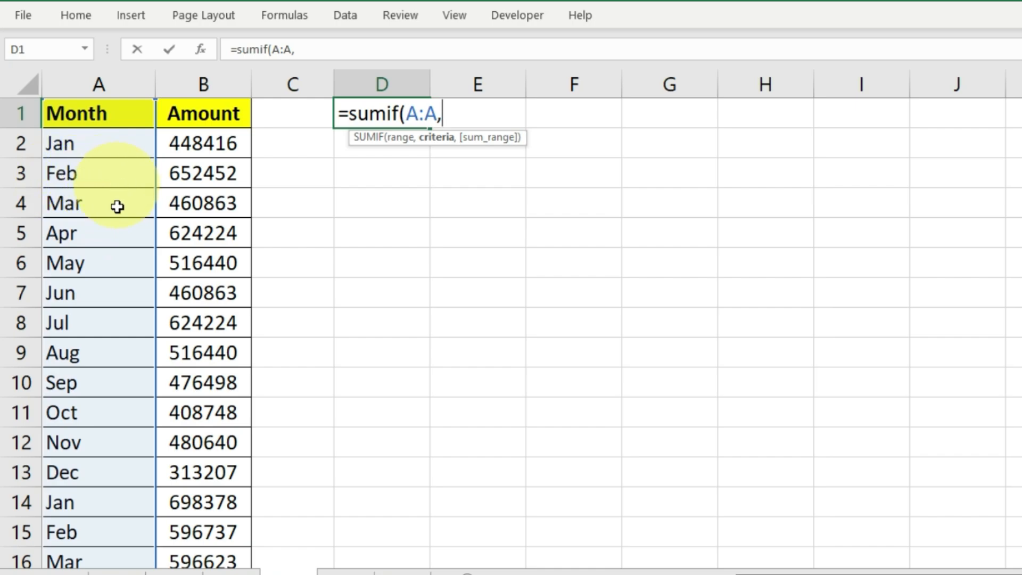
{"action": "scroll", "coordinate": [107, 318], "scroll_direction": "down", "scroll_amount": 3}
{"action": "scroll", "coordinate": [107, 330], "scroll_direction": "down", "scroll_amount": 1}
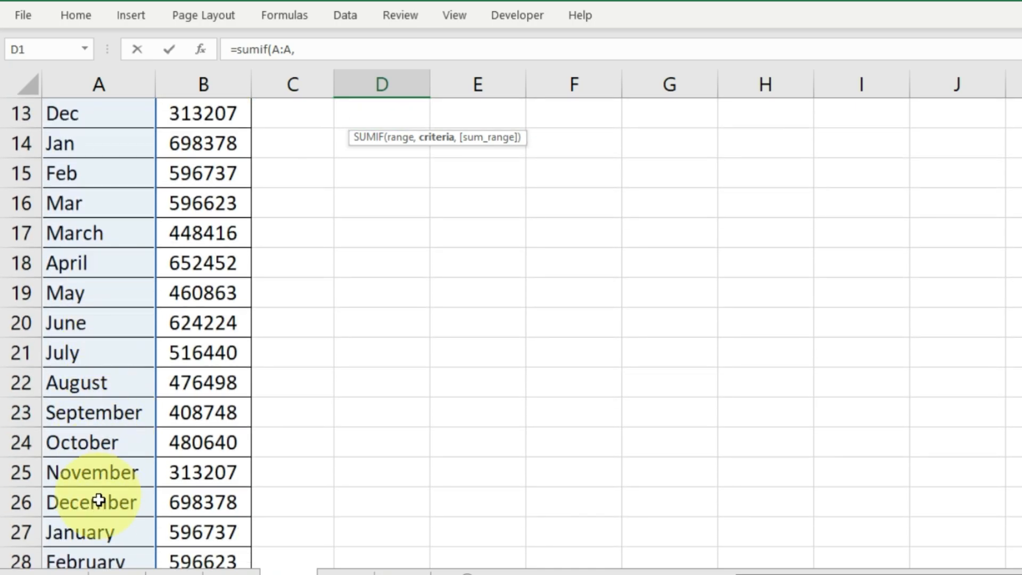
{"action": "scroll", "coordinate": [106, 482], "scroll_direction": "down", "scroll_amount": 3}
{"action": "scroll", "coordinate": [137, 411], "scroll_direction": "up", "scroll_amount": 7}
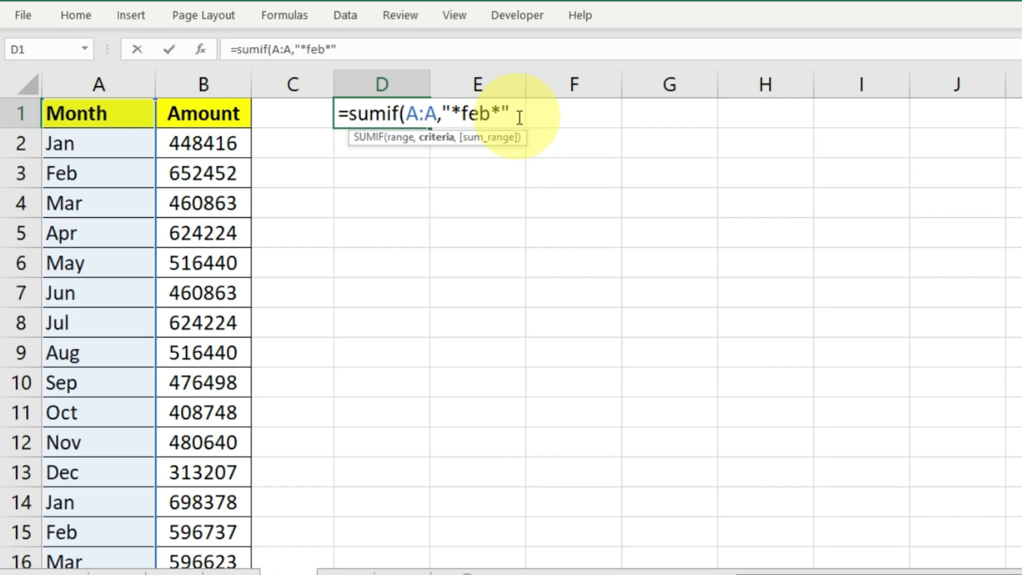
{"action": "type", "text": ","}
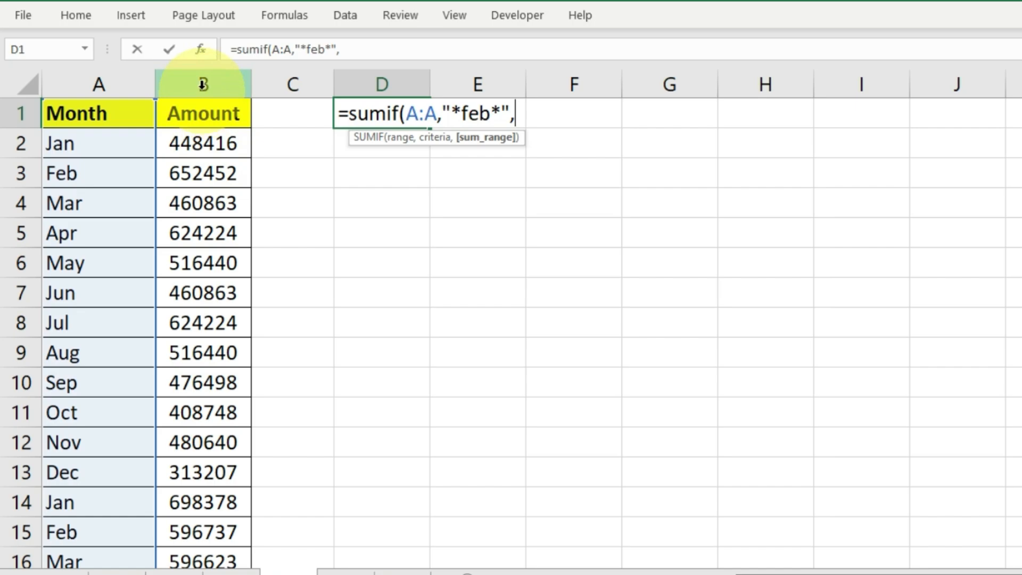
{"action": "left_click", "coordinate": [228, 76]}
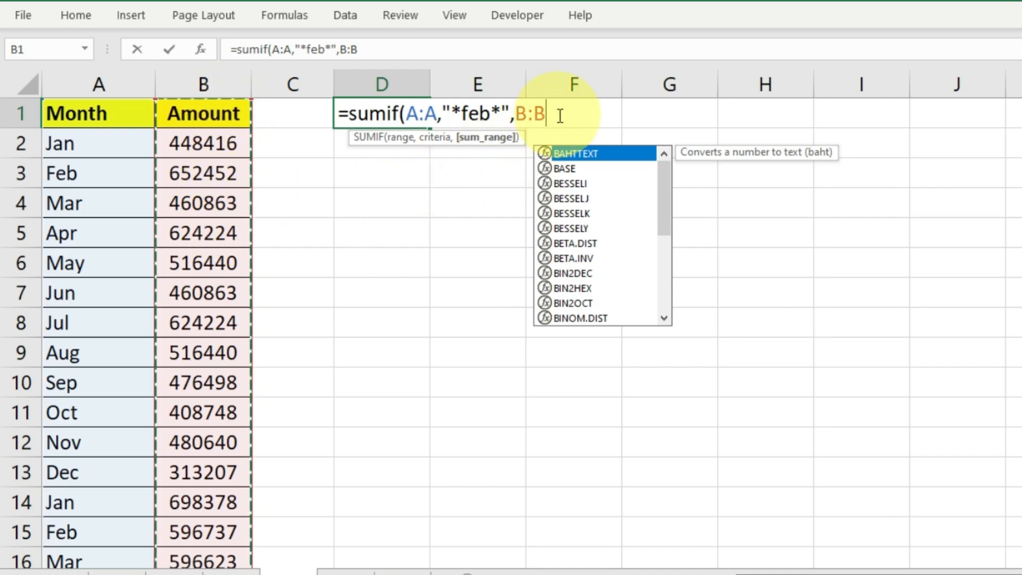
{"action": "type", "text": ")"}
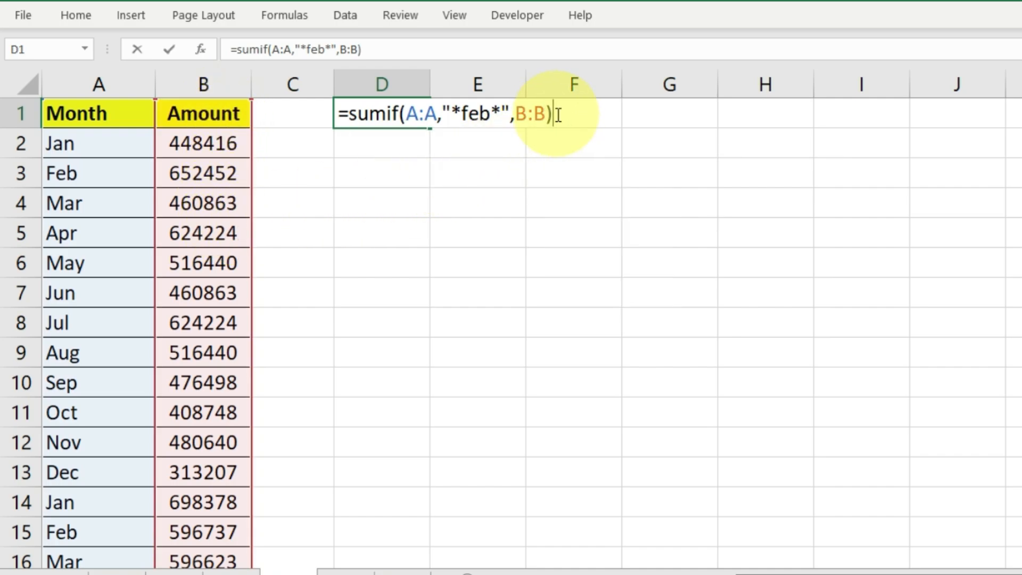
{"action": "key", "text": "Return"}
{"action": "left_click", "coordinate": [383, 106]}
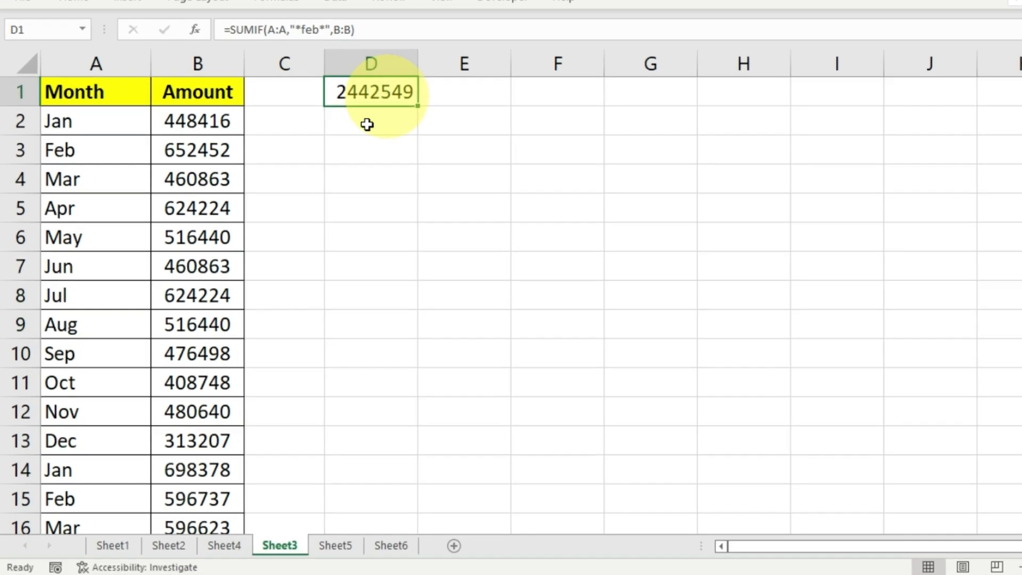
Step: Compare the SUMIF result in D1 with the sum of the selected amounts B3, B15, B28 and B39
{"action": "left_click", "coordinate": [198, 173]}
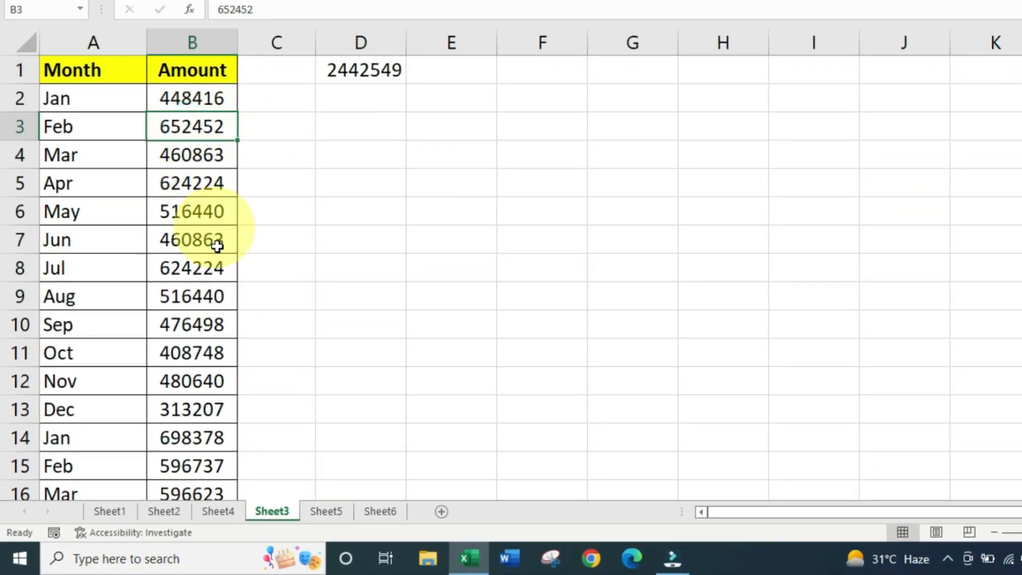
{"action": "scroll", "coordinate": [212, 358], "scroll_direction": "down", "scroll_amount": 1}
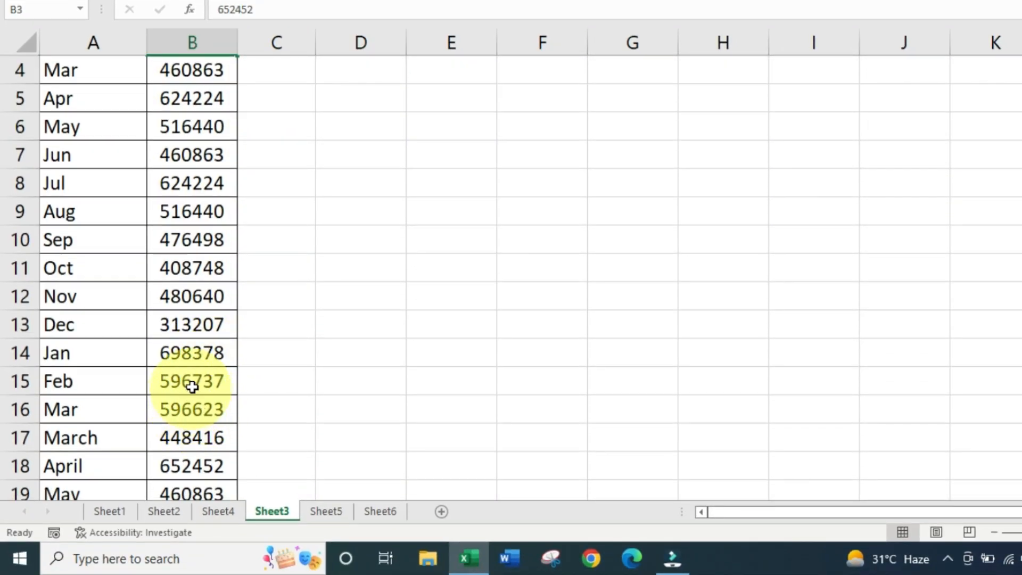
{"action": "left_click", "coordinate": [192, 380], "text": "ctrl"}
{"action": "scroll", "coordinate": [208, 377], "scroll_direction": "down", "scroll_amount": 2}
{"action": "scroll", "coordinate": [209, 380], "scroll_direction": "down", "scroll_amount": 2}
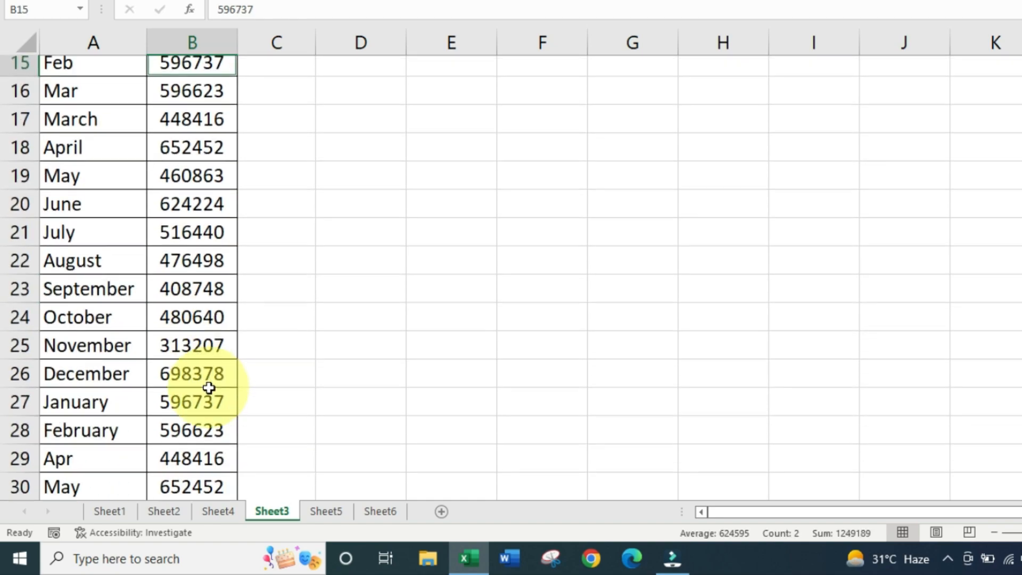
{"action": "left_click", "coordinate": [190, 407], "text": "ctrl"}
{"action": "scroll", "coordinate": [194, 402], "scroll_direction": "down", "scroll_amount": 2}
{"action": "scroll", "coordinate": [197, 401], "scroll_direction": "down", "scroll_amount": 2}
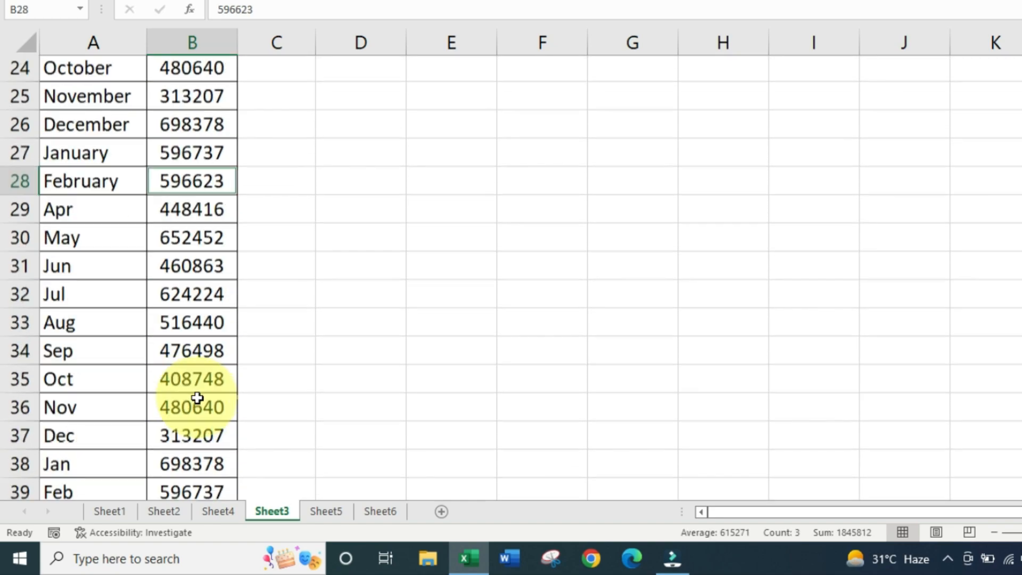
{"action": "left_click", "coordinate": [191, 381], "text": "ctrl"}
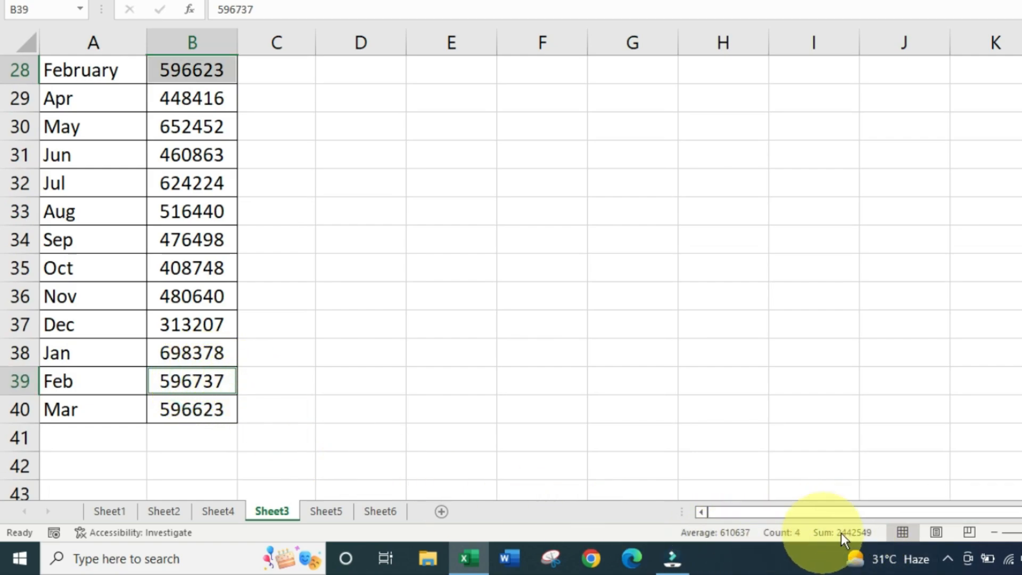
{"action": "scroll", "coordinate": [543, 320], "scroll_direction": "up", "scroll_amount": 9}
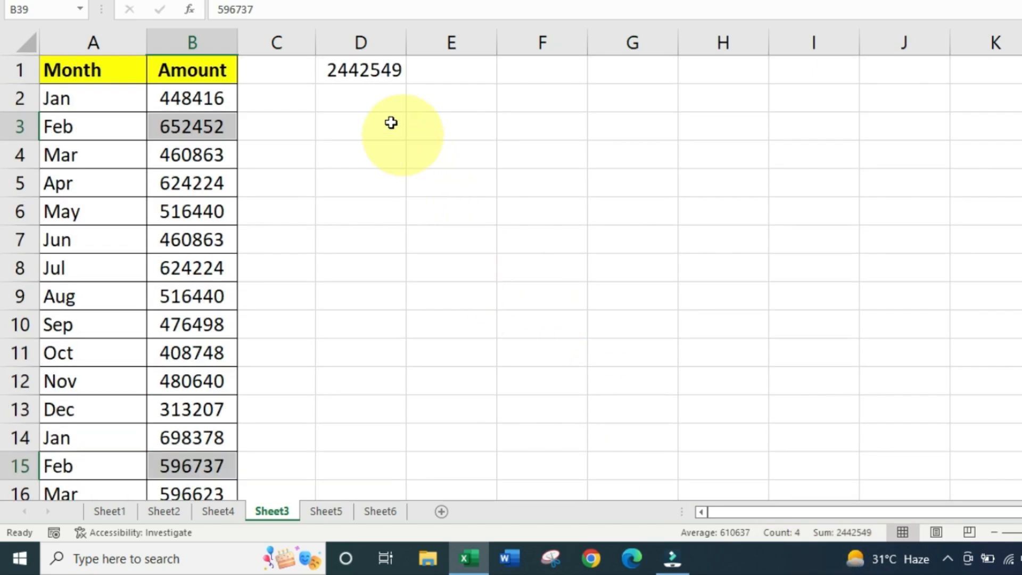
{"action": "left_click", "coordinate": [336, 70]}
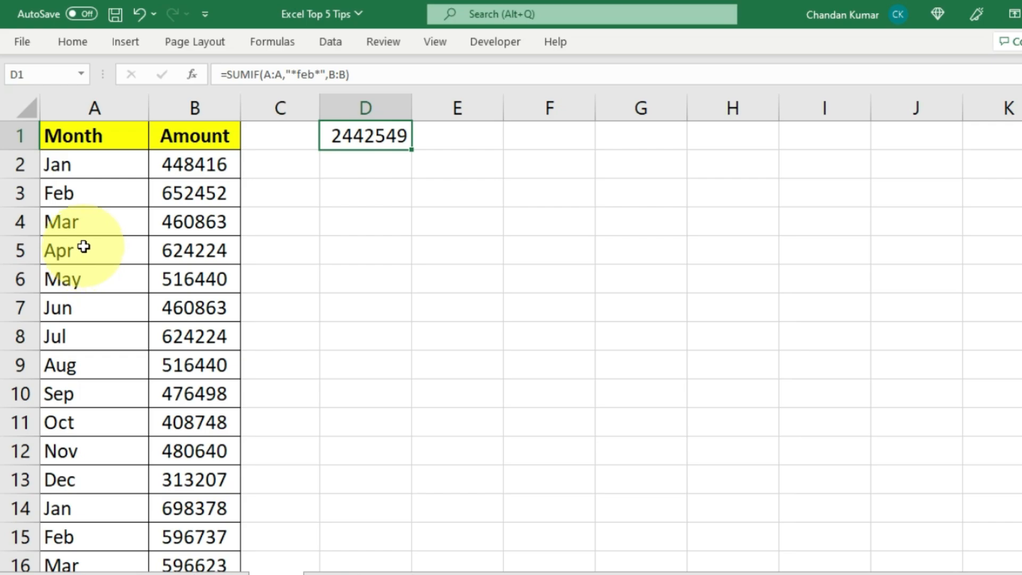
Step: Change the month in A5 to Feb and check the SUMIF total in D1
{"action": "left_click", "coordinate": [87, 248]}
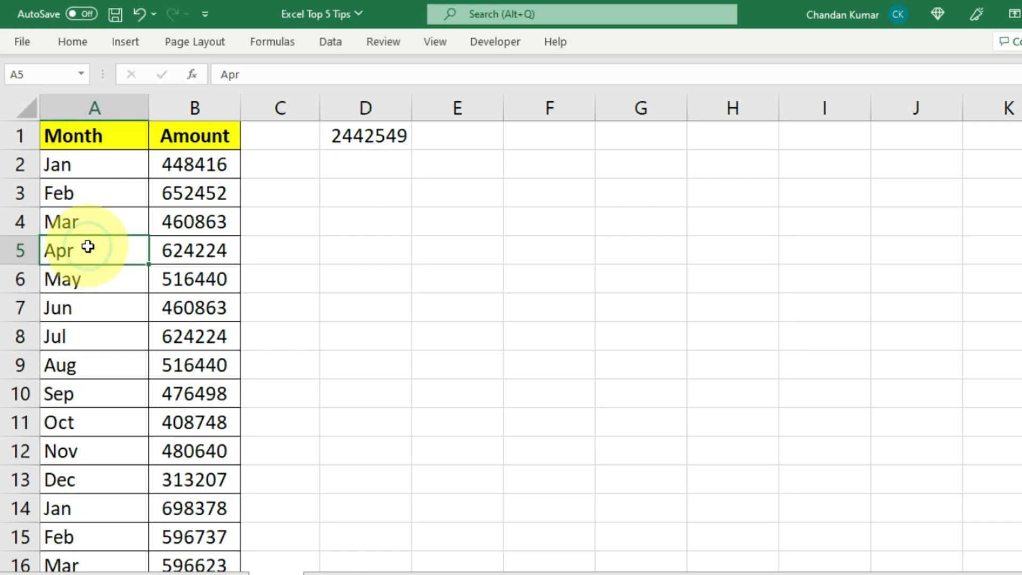
{"action": "type", "text": "Feb"}
{"action": "key", "text": "Return"}
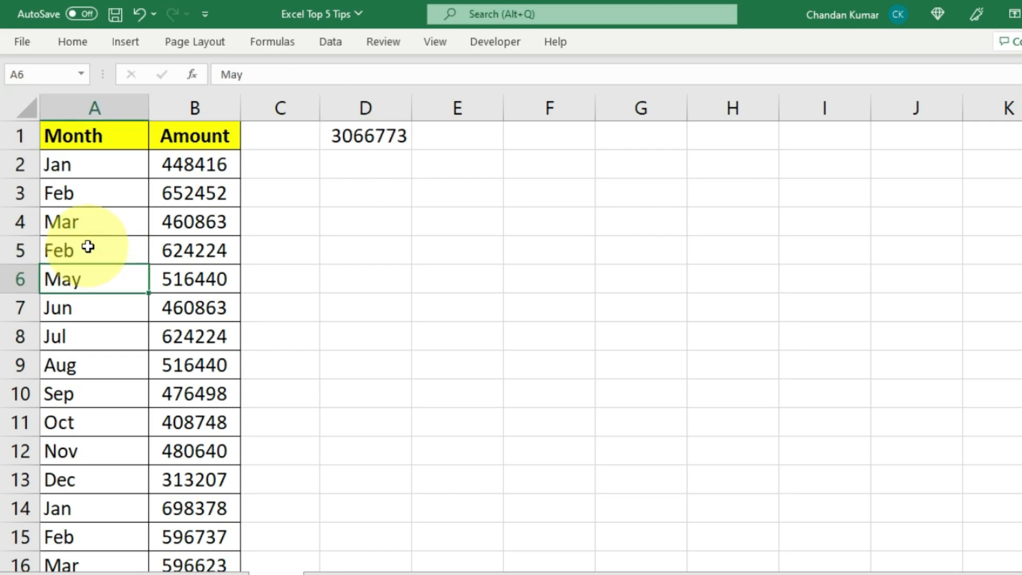
{"action": "left_click", "coordinate": [383, 141]}
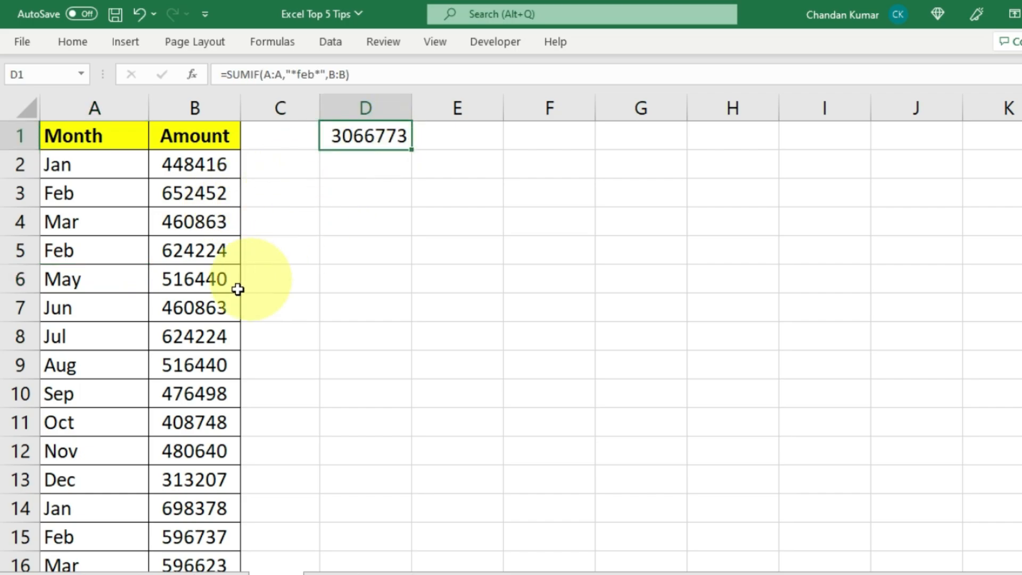
{"action": "scroll", "coordinate": [114, 372], "scroll_direction": "down", "scroll_amount": 2}
{"action": "scroll", "coordinate": [115, 374], "scroll_direction": "up", "scroll_amount": 2}
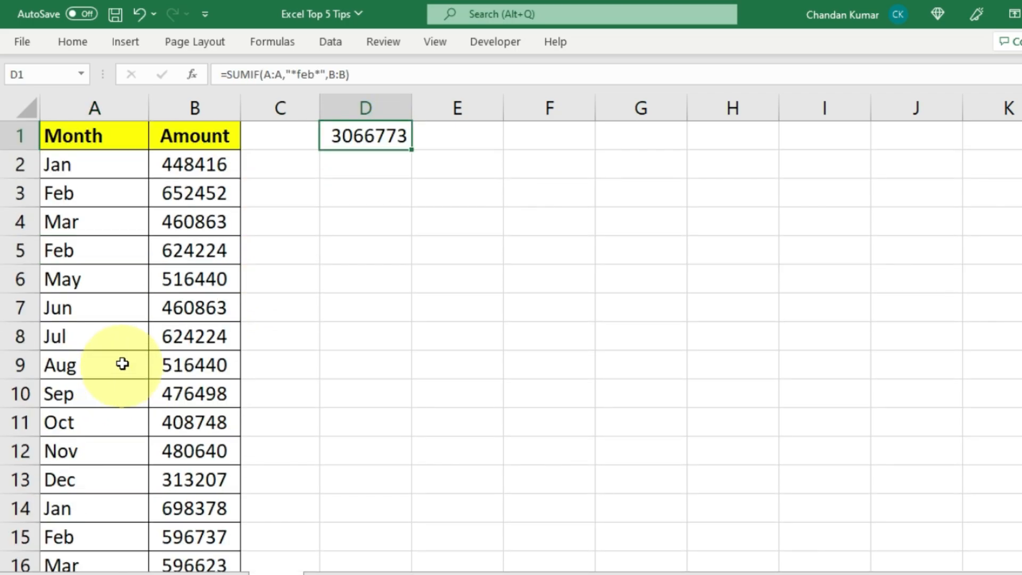
Step: Append feb to the month in A2 so it reads Janfeb, and check the SUMIF total in D1
{"action": "left_click", "coordinate": [92, 165]}
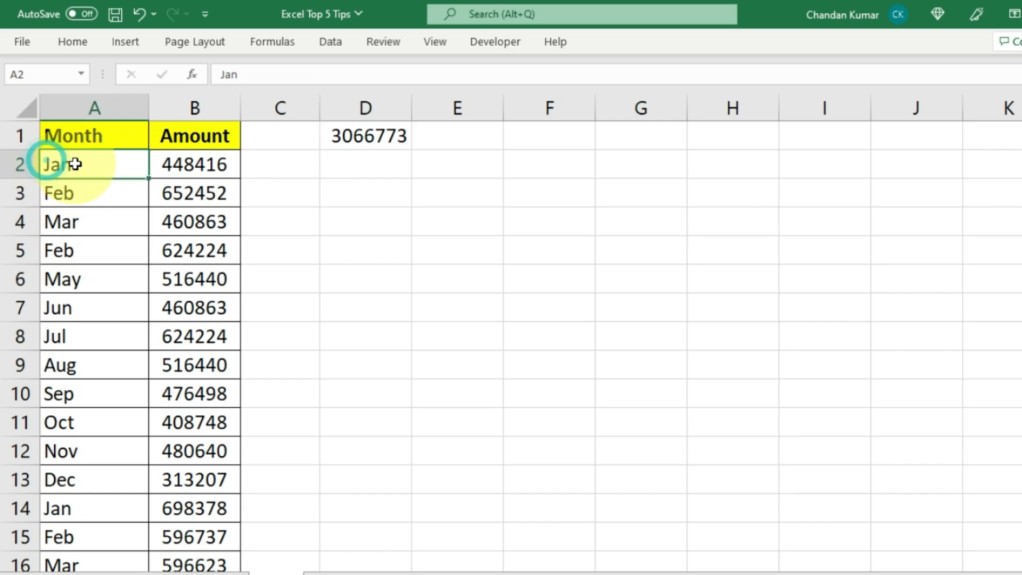
{"action": "left_click", "coordinate": [75, 164]}
{"action": "double_click", "coordinate": [89, 164]}
{"action": "type", "text": "f"}
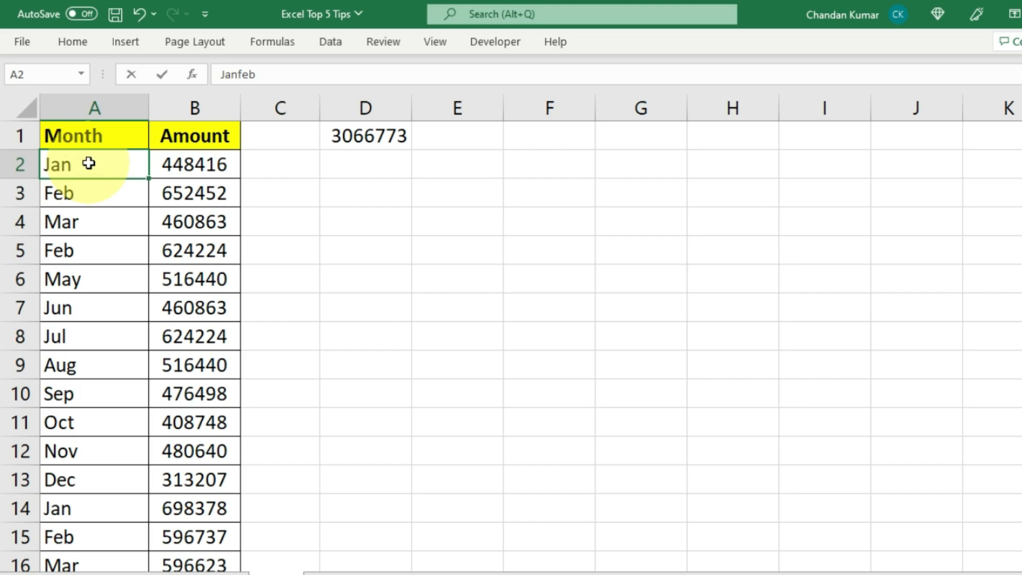
{"action": "type", "text": "eb"}
{"action": "key", "text": "Return"}
{"action": "left_click", "coordinate": [208, 166]}
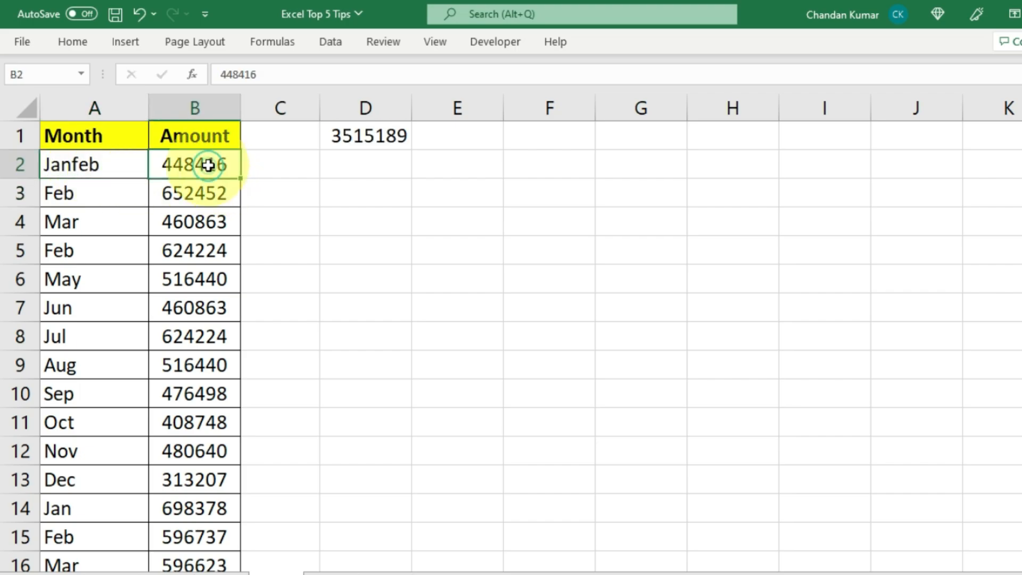
{"action": "left_click", "coordinate": [367, 135]}
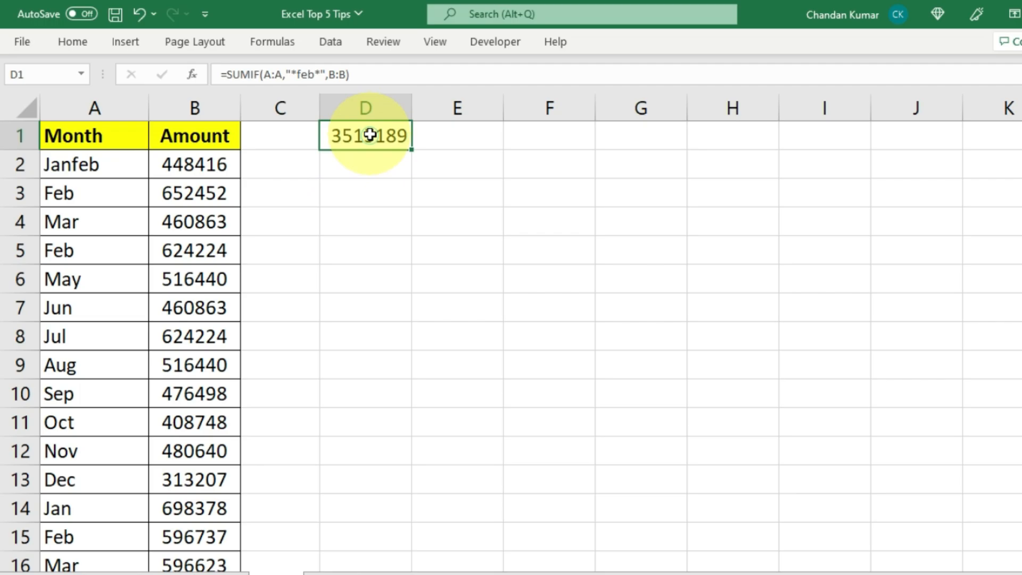
{"action": "left_click", "coordinate": [230, 169]}
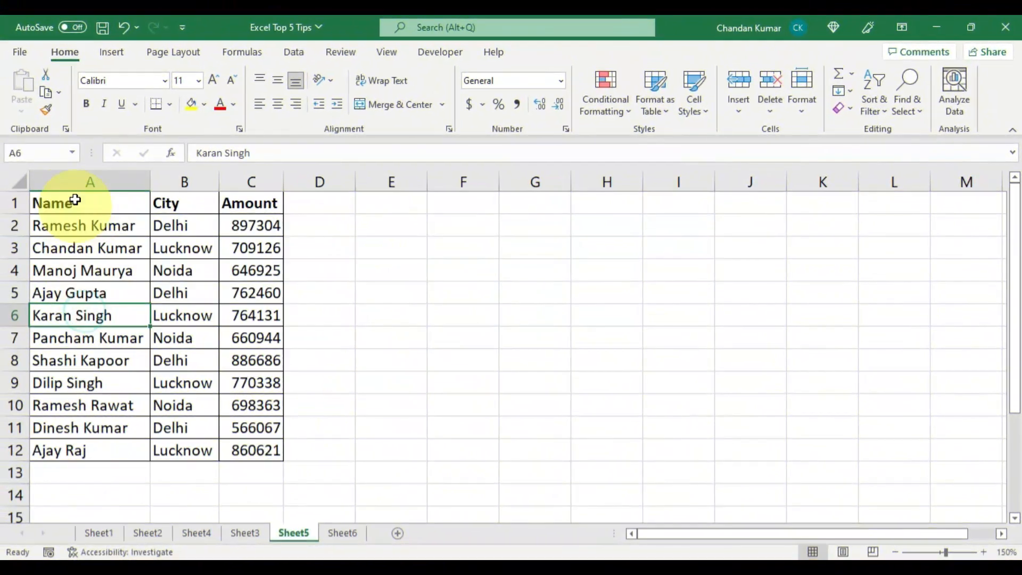
Step: Look over the Name, City and Amount table in A1:C12 on Sheet5
{"action": "left_click_drag", "start_coordinate": [75, 201], "coordinate": [264, 450]}
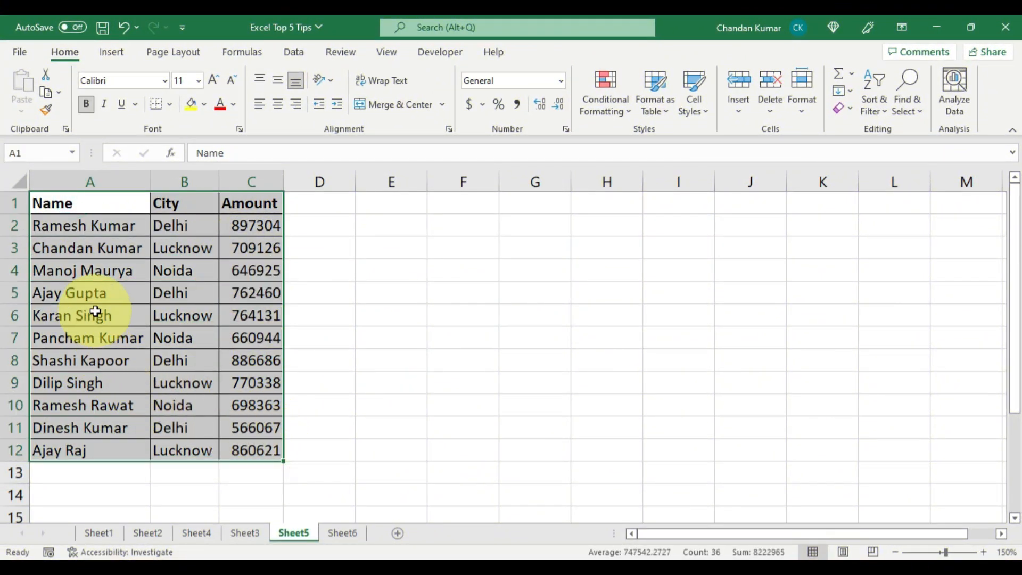
{"action": "left_click", "coordinate": [173, 268]}
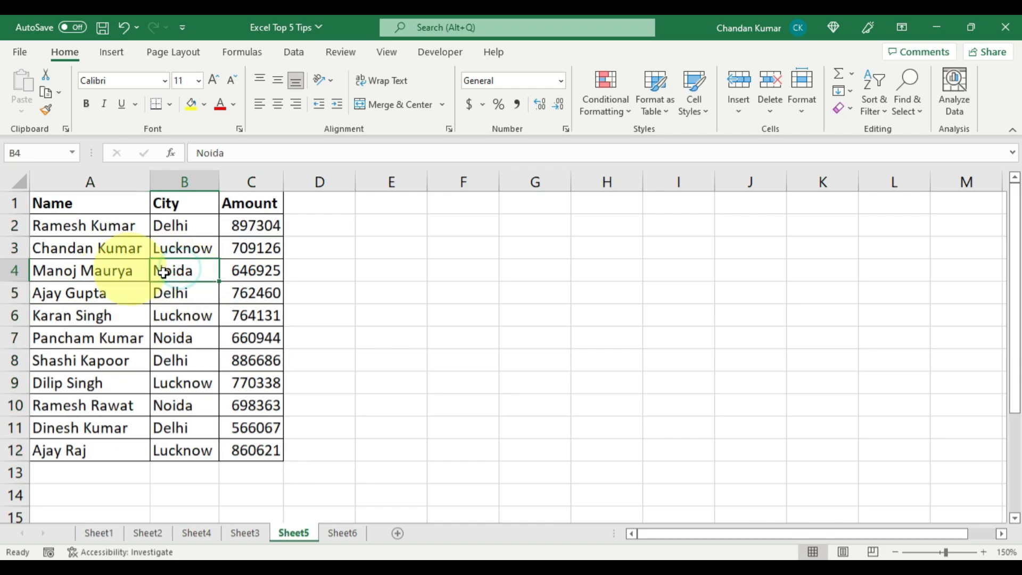
Step: Look over the City cells A1:A2 on Sheet6 and the City column B1:B12 of the Sheet5 table
{"action": "left_click", "coordinate": [345, 533]}
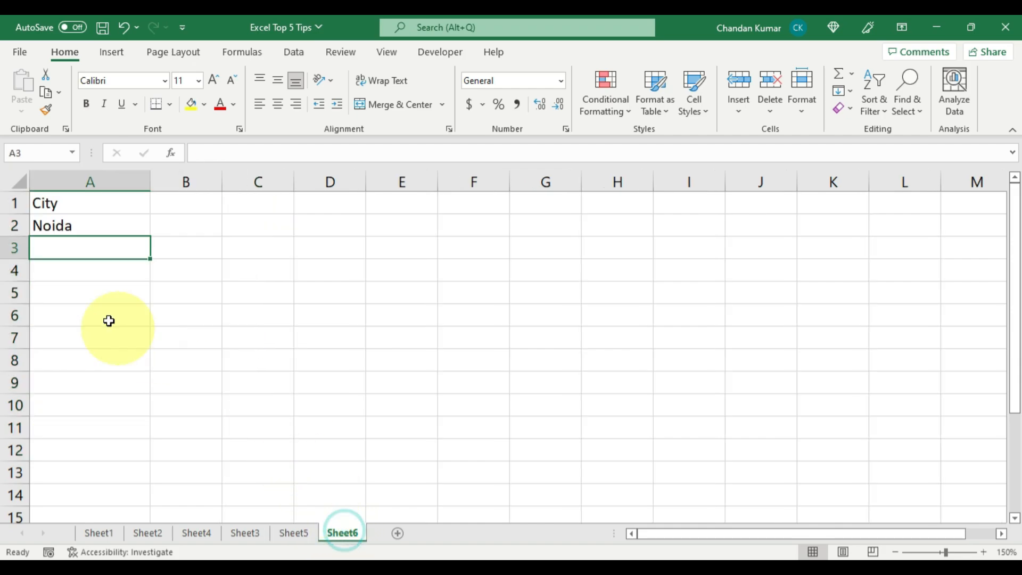
{"action": "left_click", "coordinate": [91, 302]}
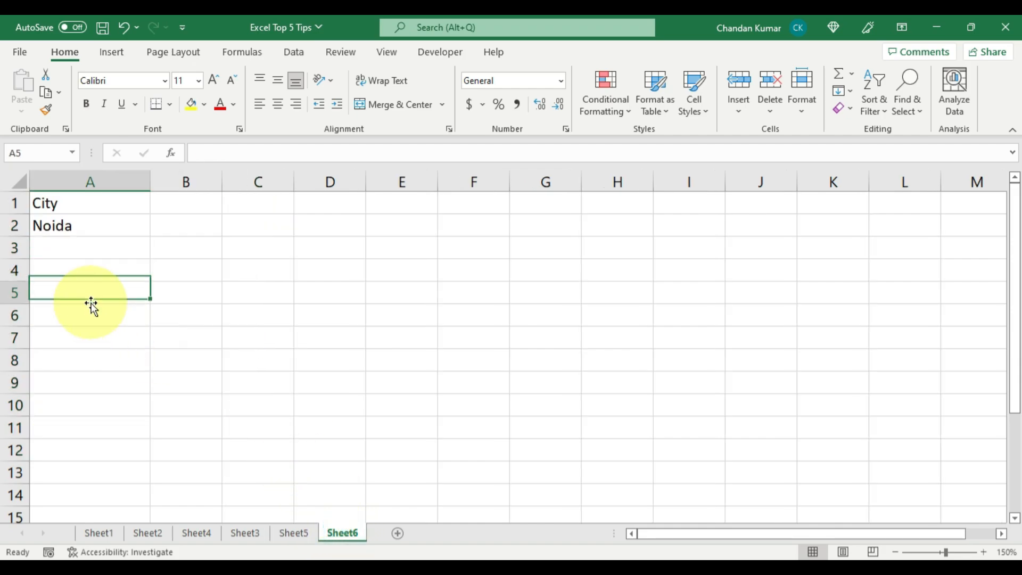
{"action": "left_click", "coordinate": [291, 535]}
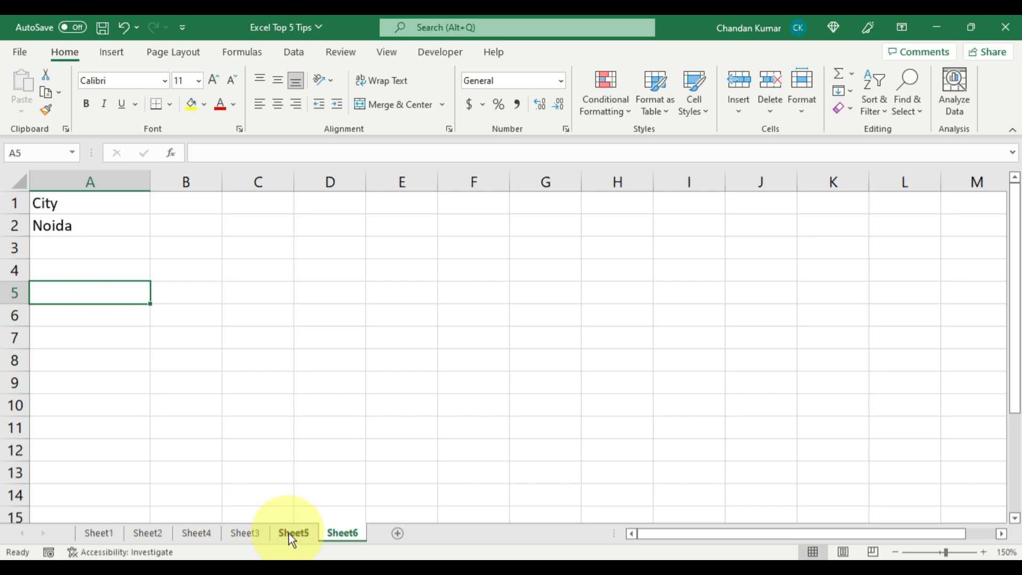
{"action": "left_click", "coordinate": [164, 202]}
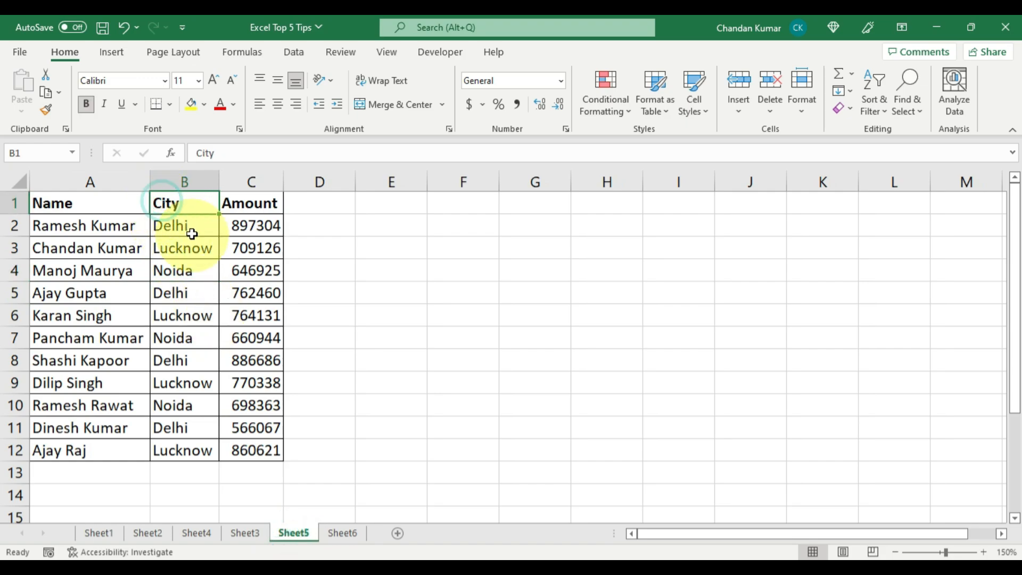
{"action": "left_click_drag", "start_coordinate": [185, 224], "coordinate": [182, 446]}
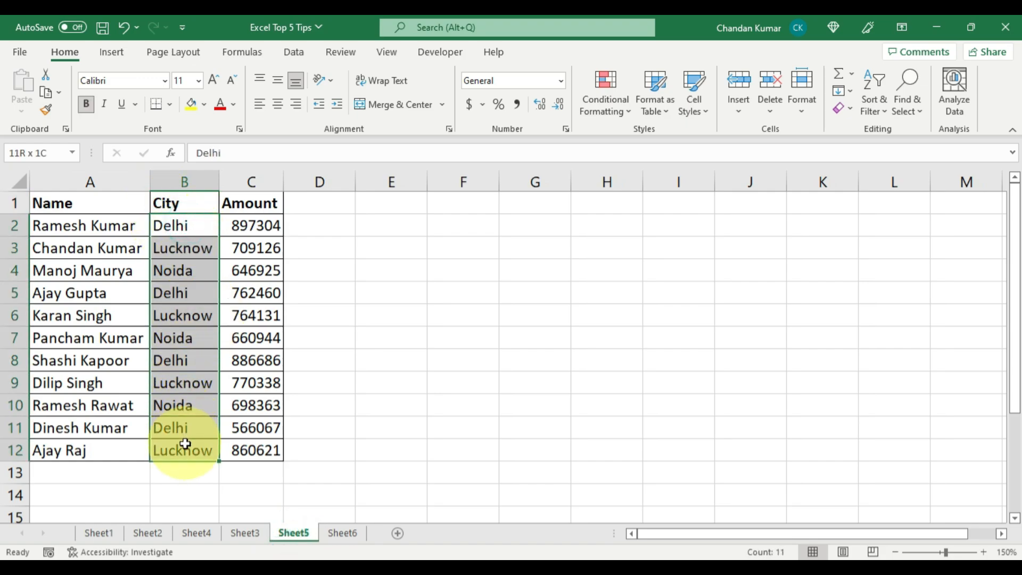
{"action": "left_click", "coordinate": [184, 294]}
Step: Copy the City header and its first entry, B1:B2, from Sheet5 into Sheet6 starting at A1
{"action": "left_click_drag", "start_coordinate": [175, 198], "coordinate": [176, 223]}
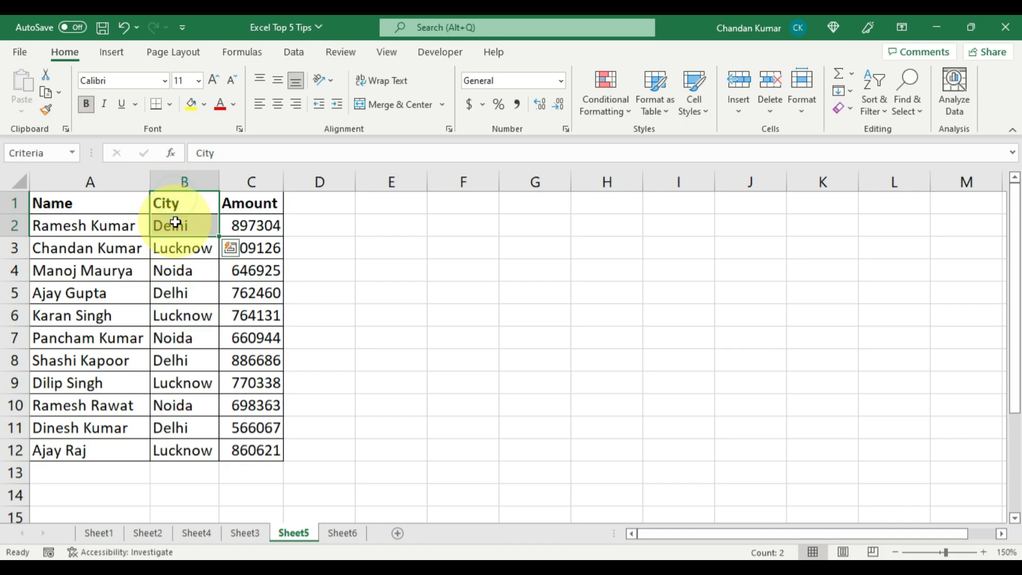
{"action": "key", "text": "ctrl+c"}
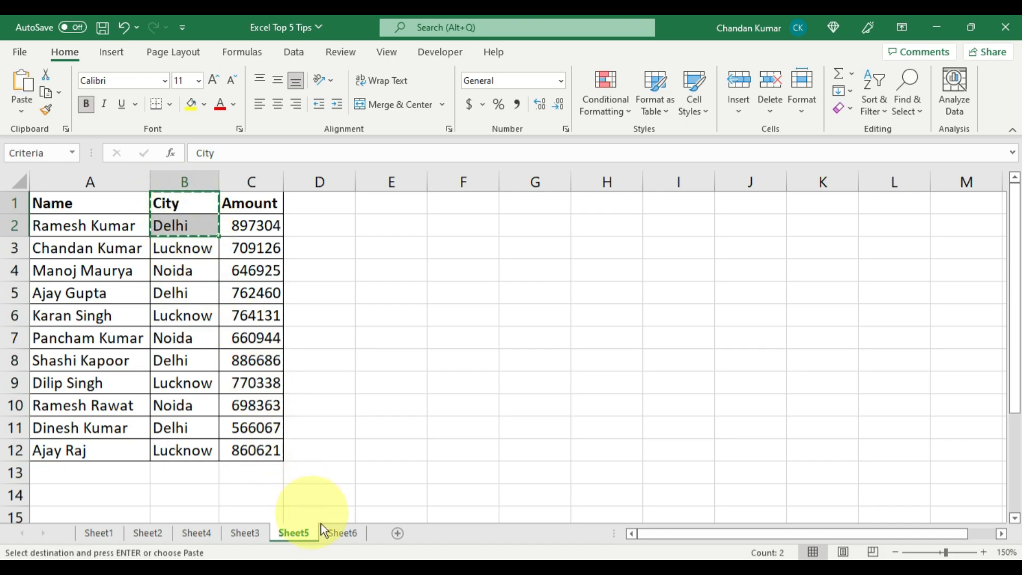
{"action": "left_click", "coordinate": [337, 534]}
{"action": "left_click", "coordinate": [75, 202]}
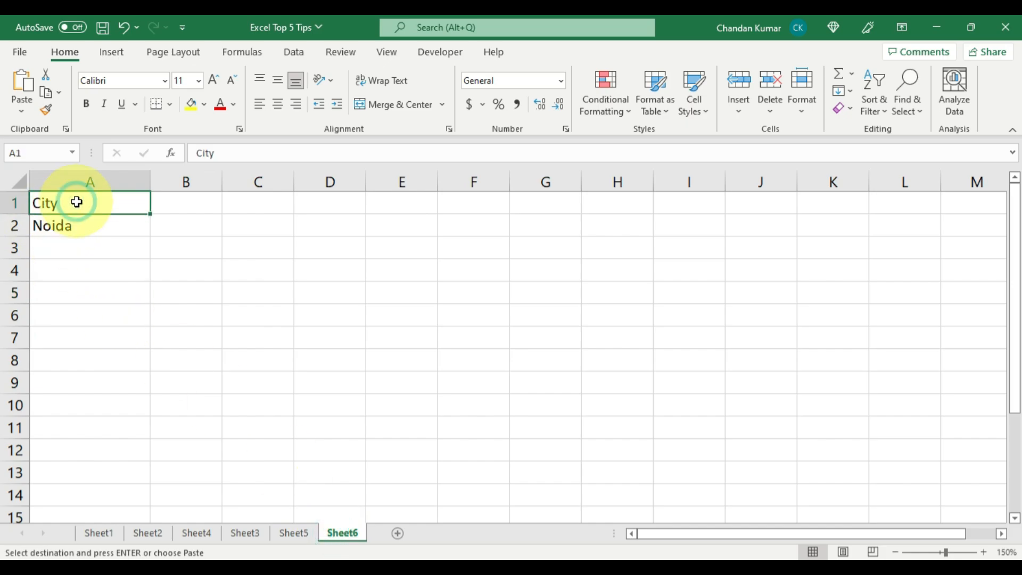
{"action": "key", "text": "ctrl+v"}
Step: Change the city criterion in A2 on Sheet6 to Noida
{"action": "left_click", "coordinate": [75, 226]}
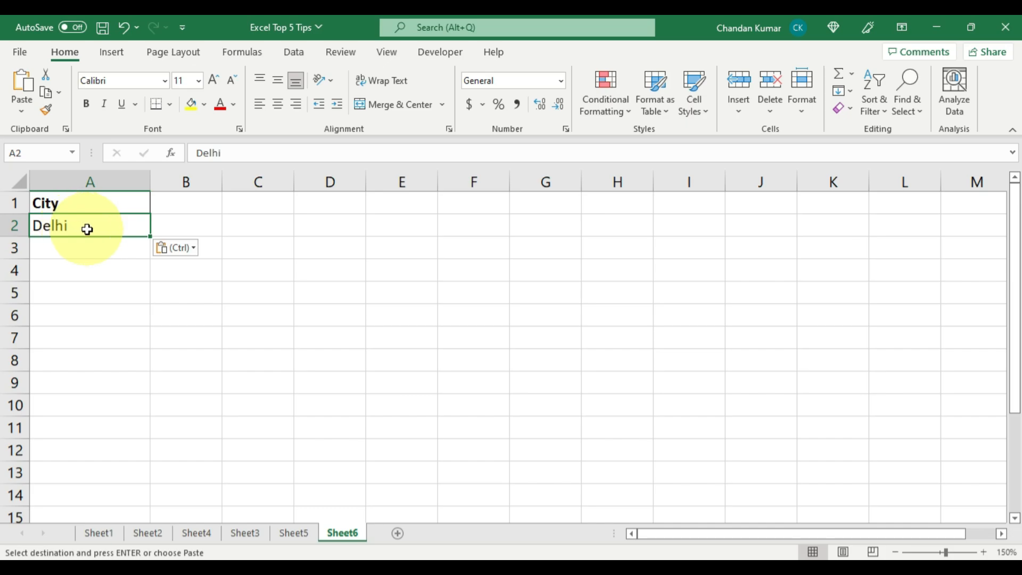
{"action": "type", "text": "No"}
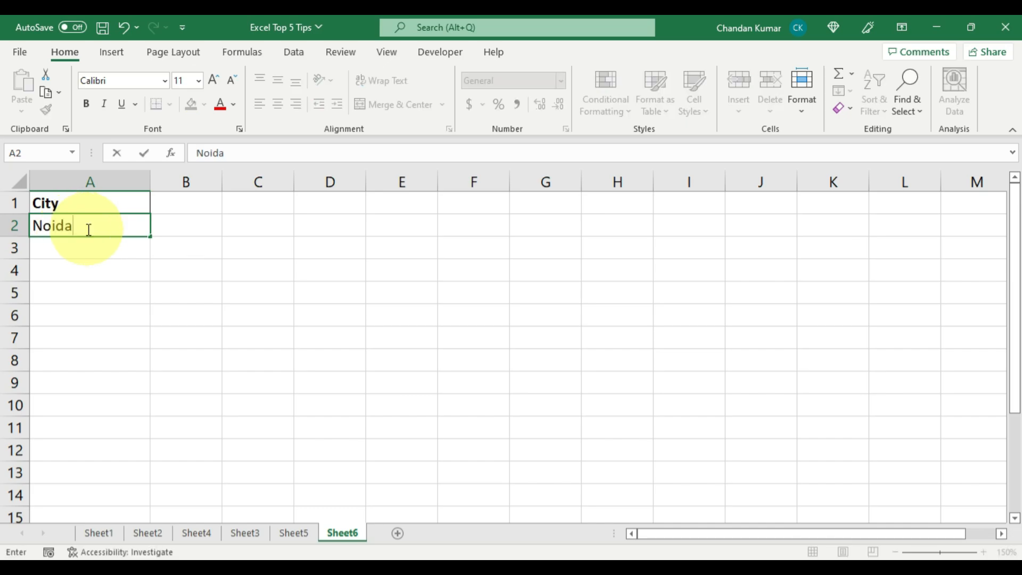
{"action": "type", "text": "ida"}
{"action": "key", "text": "Return"}
{"action": "key", "text": "Return"}
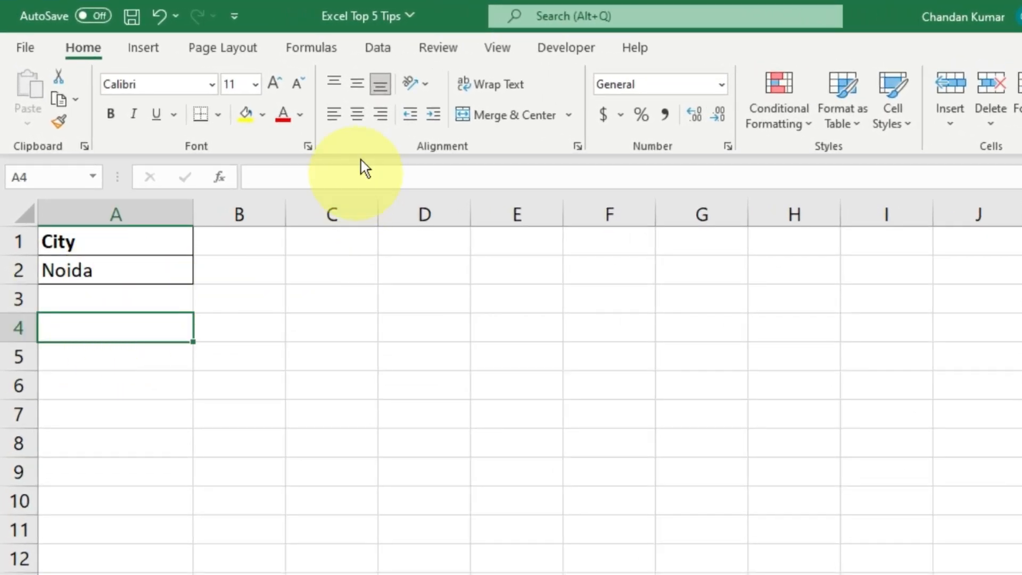
Step: Start an Advanced Filter from Sheet6 with the action Copy to another location
{"action": "left_click", "coordinate": [378, 49]}
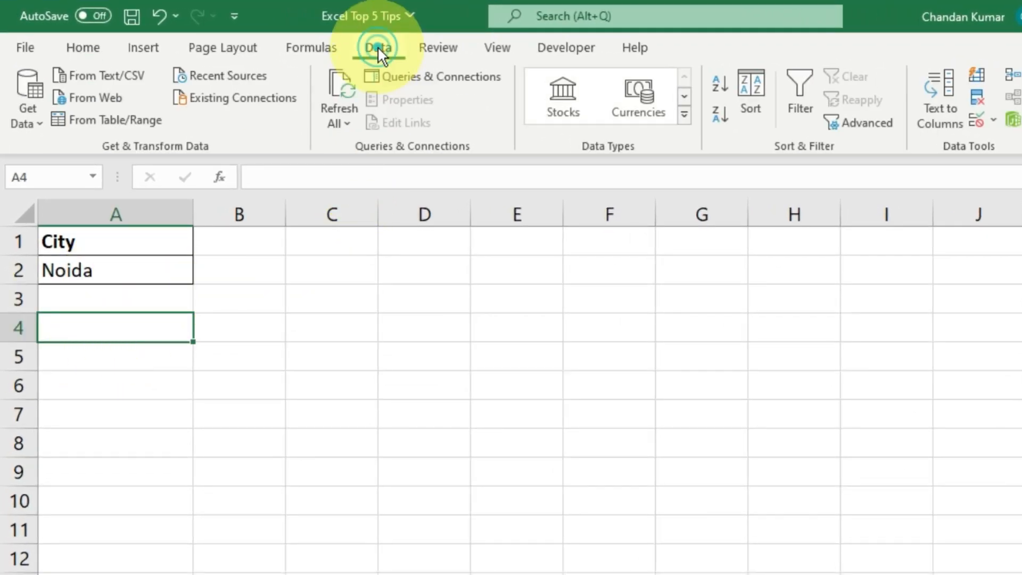
{"action": "left_click", "coordinate": [859, 126]}
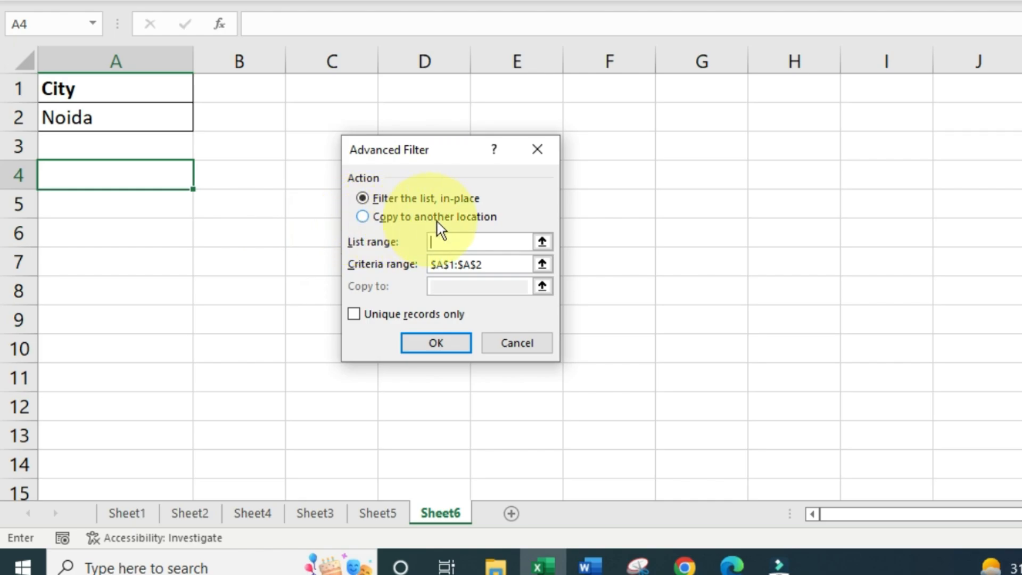
{"action": "left_click", "coordinate": [362, 217]}
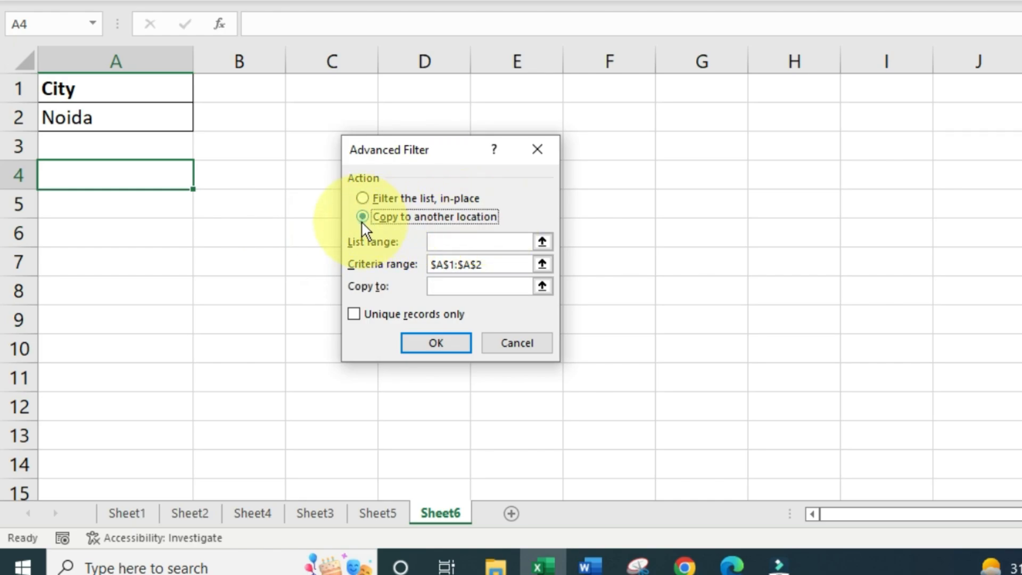
Step: Set the Advanced Filter's list range to the whole table A1:C12 on Sheet5
{"action": "left_click", "coordinate": [461, 245]}
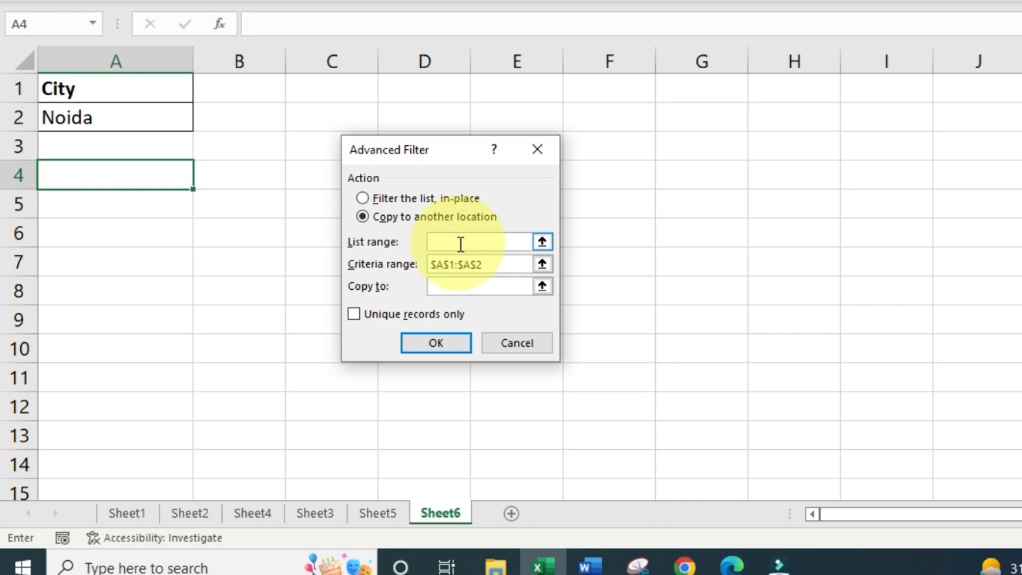
{"action": "left_click", "coordinate": [541, 242]}
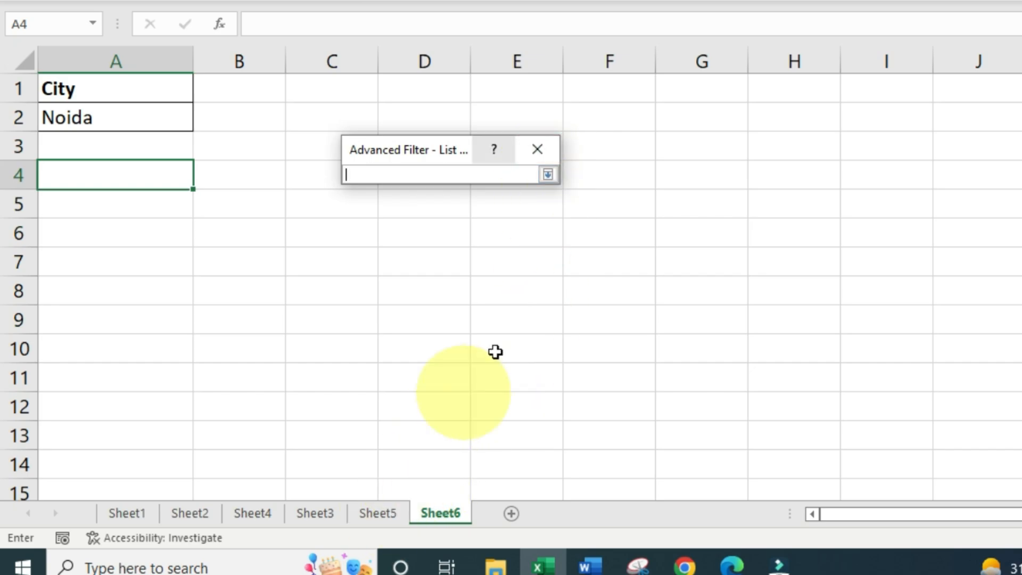
{"action": "left_click", "coordinate": [547, 174]}
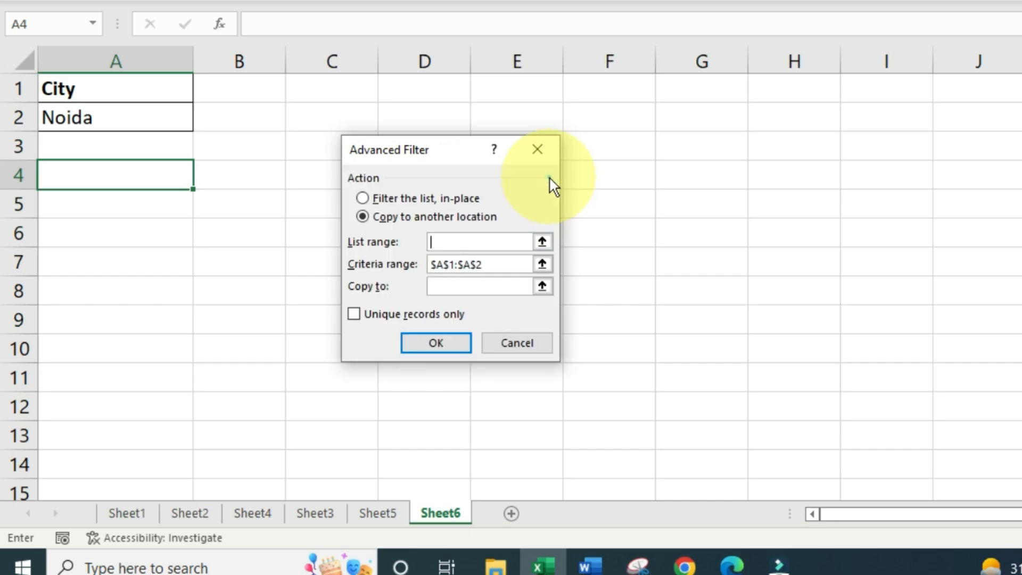
{"action": "left_click", "coordinate": [456, 243]}
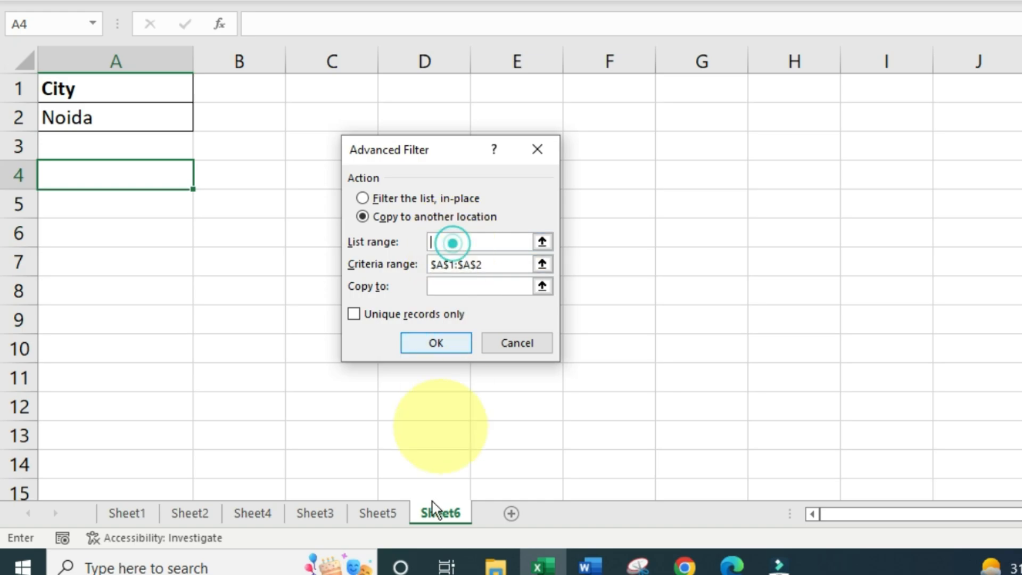
{"action": "left_click", "coordinate": [378, 512]}
{"action": "left_click_drag", "start_coordinate": [67, 89], "coordinate": [324, 401]}
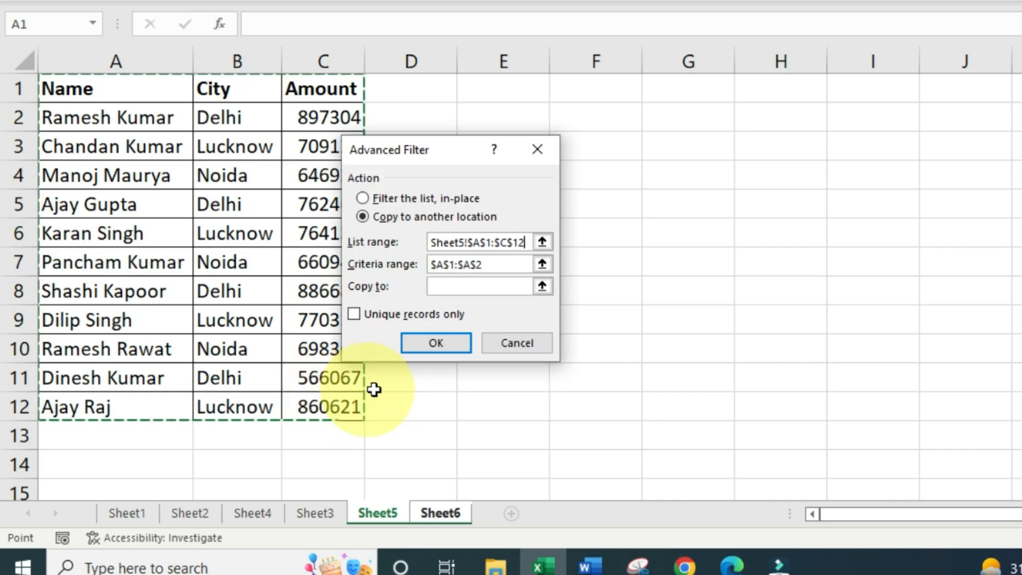
Step: Replace the criteria range with the City criterion cells A1:A2 on Sheet6
{"action": "left_click", "coordinate": [495, 264]}
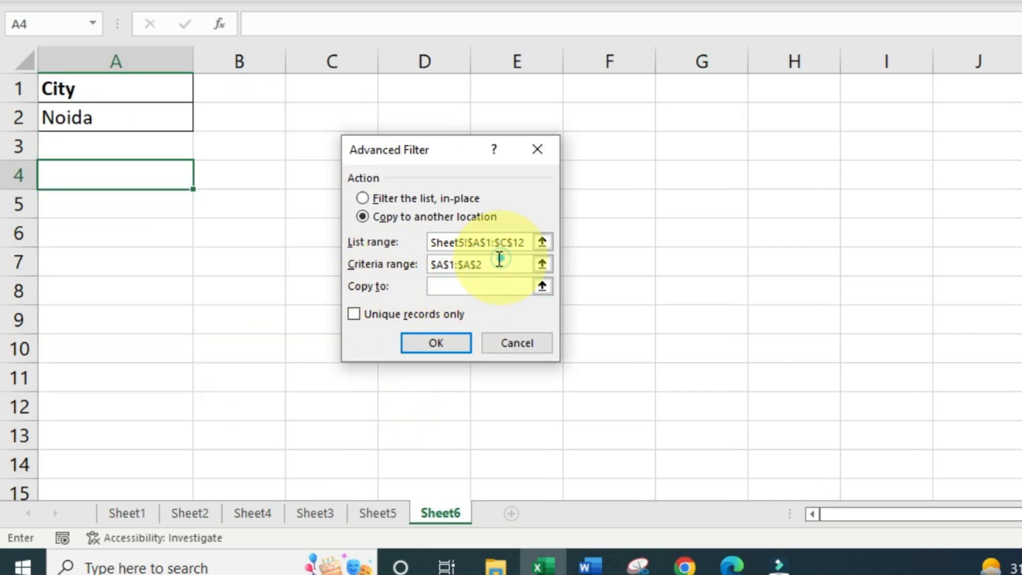
{"action": "left_click_drag", "start_coordinate": [500, 259], "coordinate": [425, 260]}
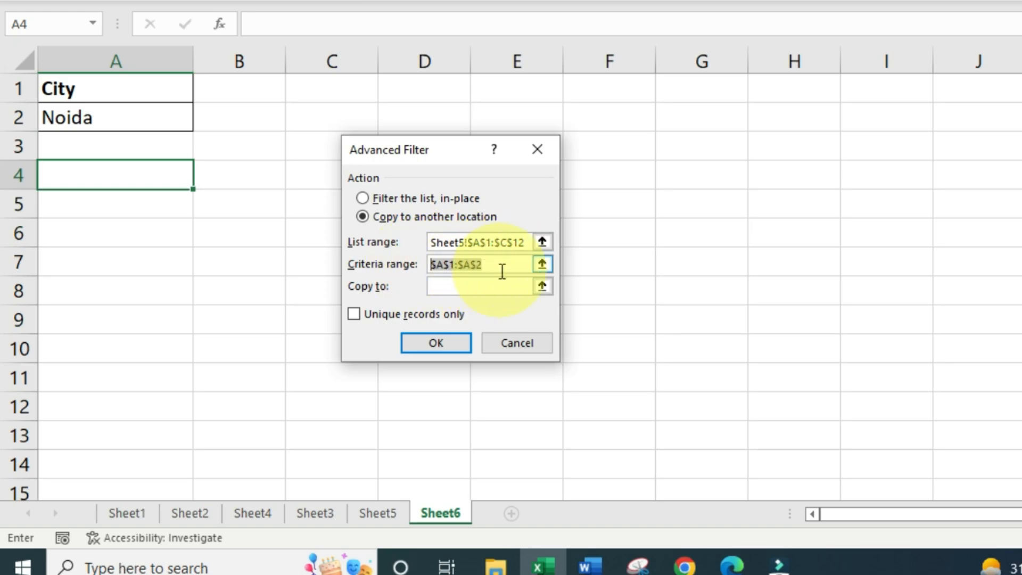
{"action": "key", "text": "BackSpace"}
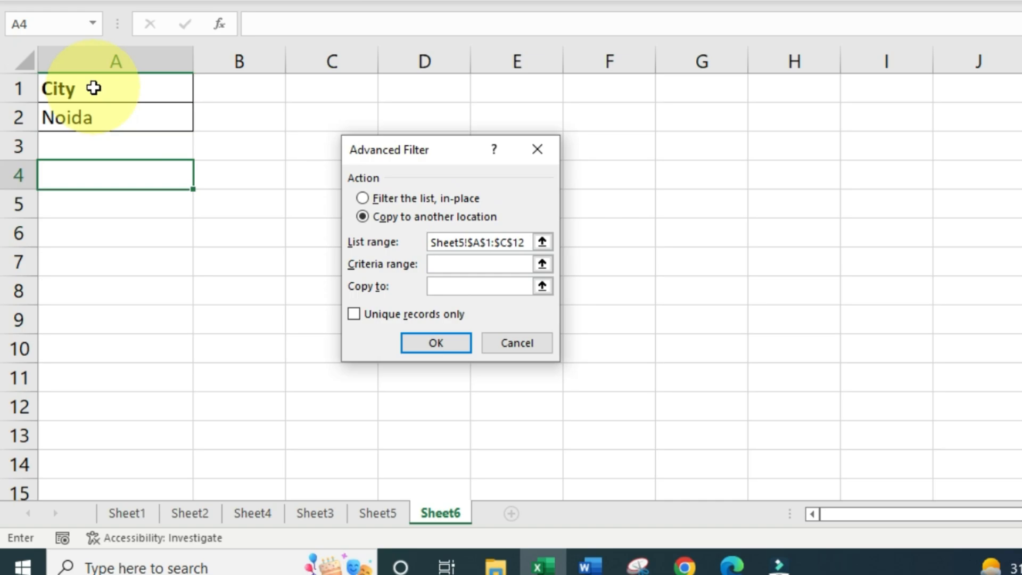
{"action": "left_click_drag", "start_coordinate": [93, 88], "coordinate": [126, 122]}
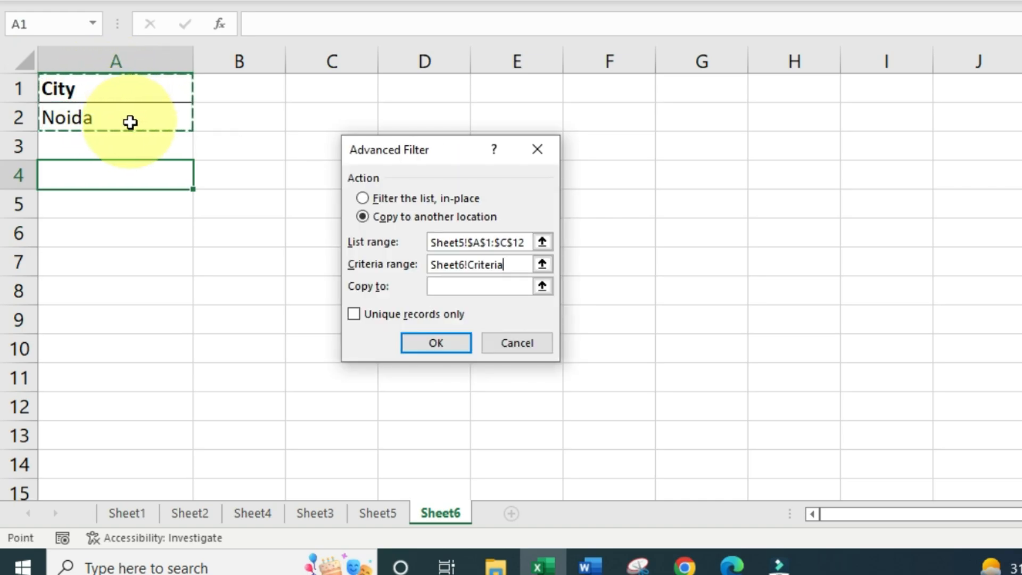
Step: Set the copy destination to A4 on Sheet6 and run the Advanced Filter
{"action": "left_click", "coordinate": [466, 288]}
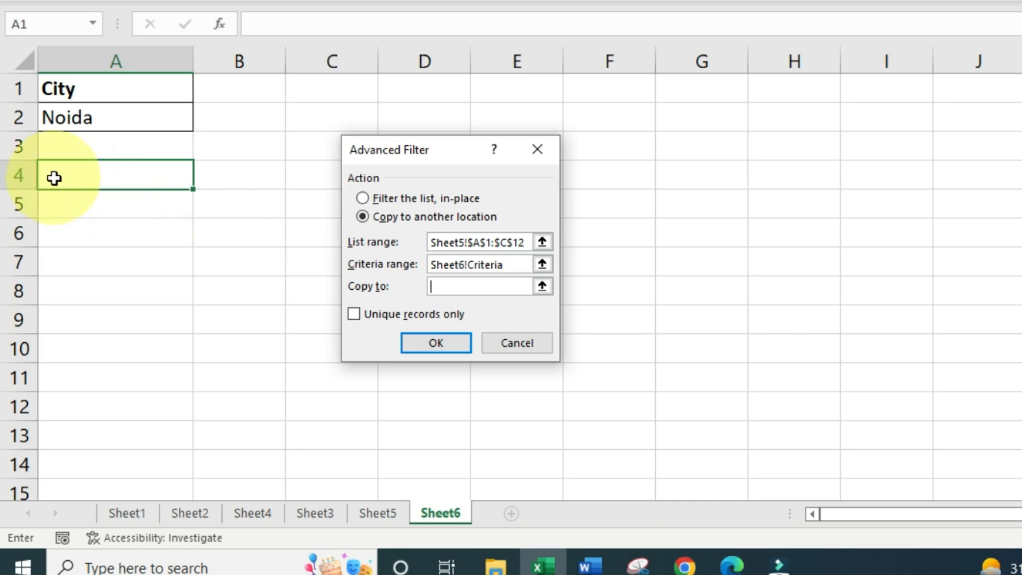
{"action": "left_click", "coordinate": [111, 178]}
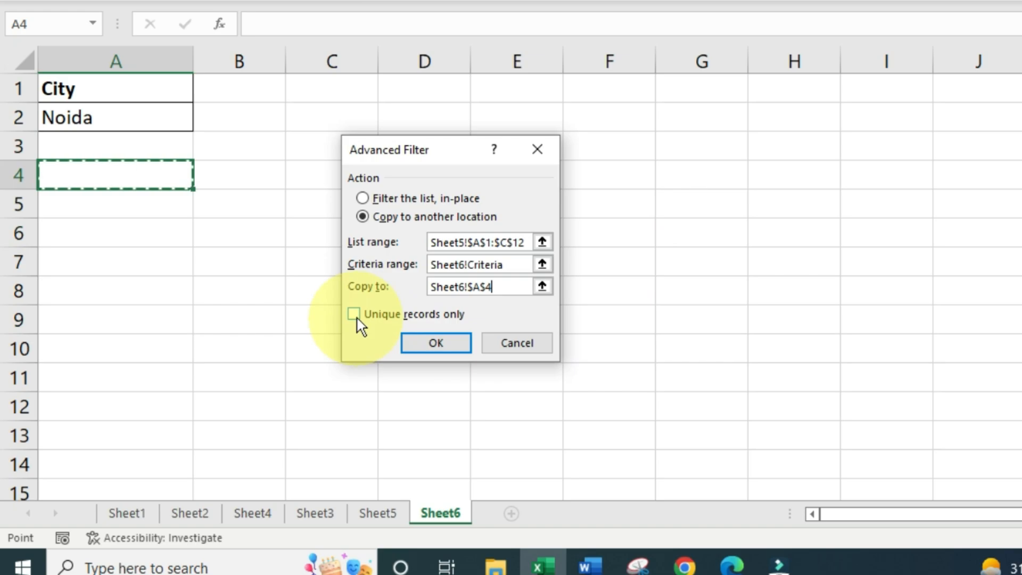
{"action": "left_click", "coordinate": [449, 345]}
Step: Compare the filtered rows in A4:C7 on Sheet6 with the source table on Sheet5
{"action": "left_click", "coordinate": [142, 199]}
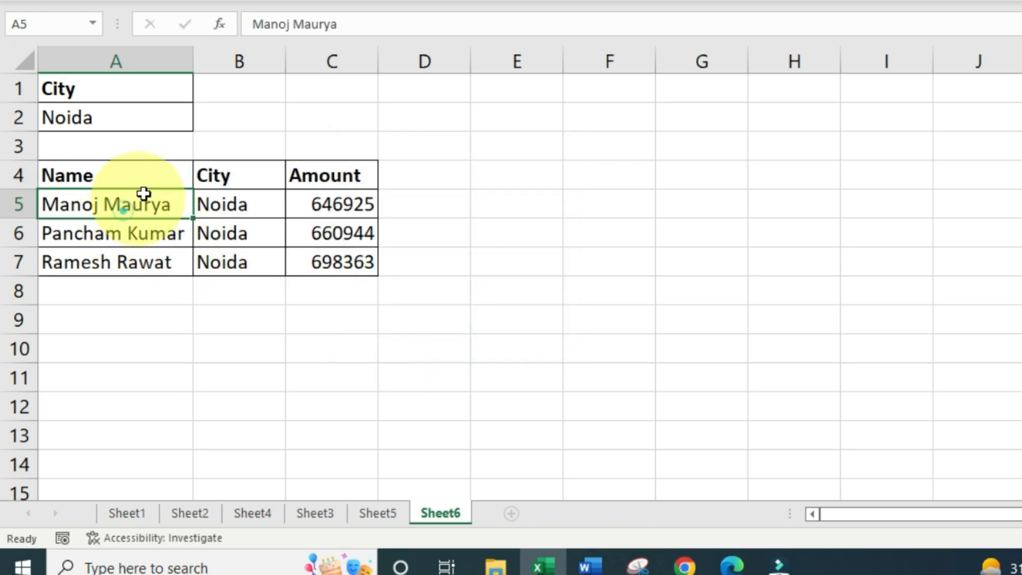
{"action": "left_click_drag", "start_coordinate": [126, 176], "coordinate": [342, 265]}
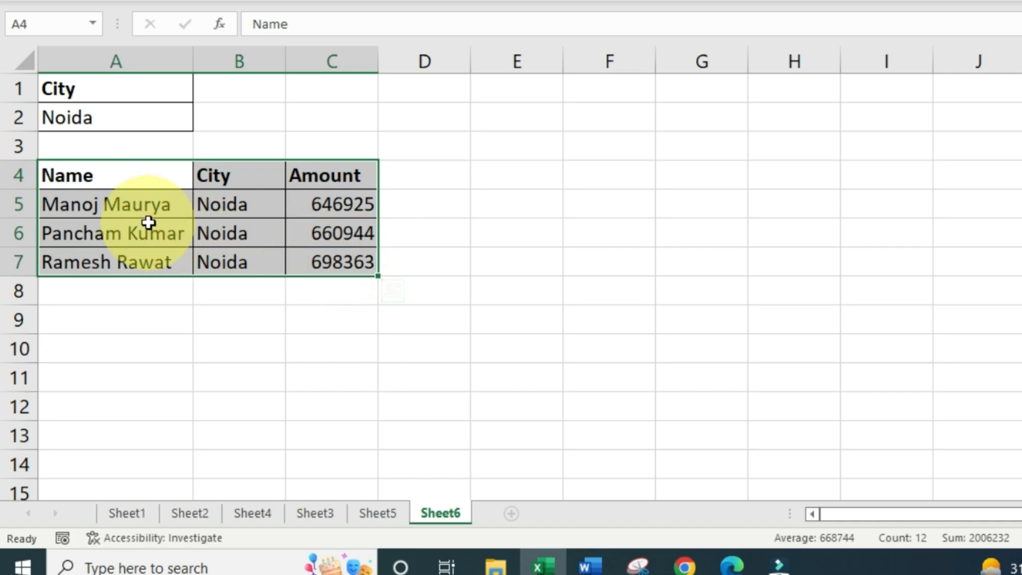
{"action": "left_click_drag", "start_coordinate": [331, 178], "coordinate": [341, 265]}
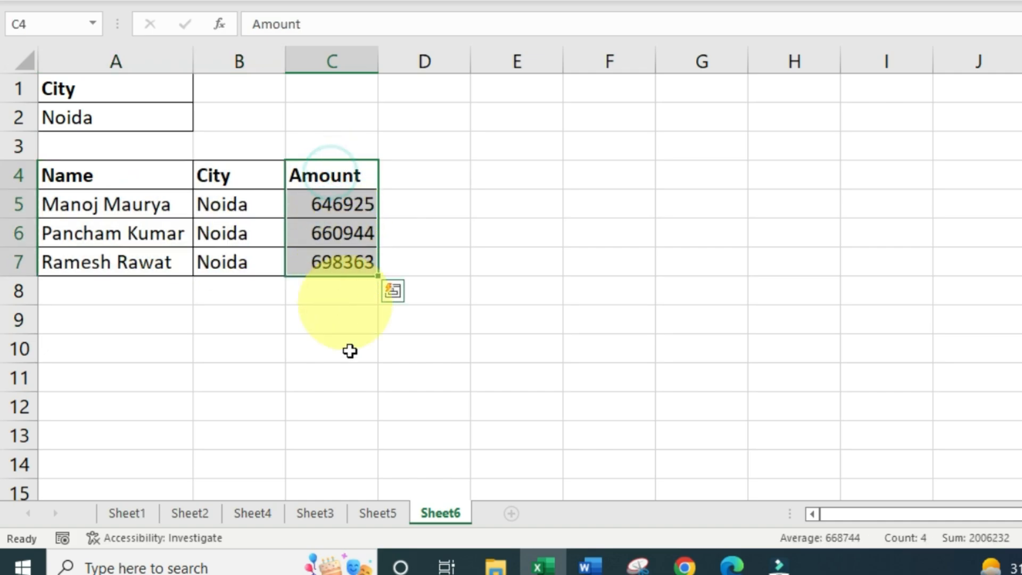
{"action": "left_click", "coordinate": [387, 515]}
{"action": "left_click", "coordinate": [228, 148]}
{"action": "left_click", "coordinate": [230, 117]}
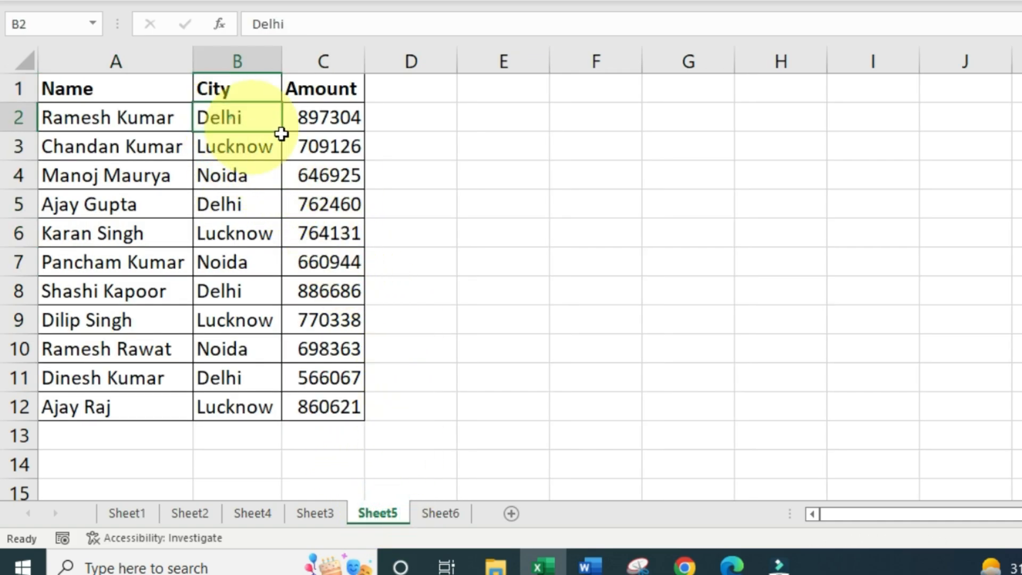
{"action": "left_click_drag", "start_coordinate": [230, 117], "coordinate": [345, 406]}
{"action": "left_click", "coordinate": [442, 512]}
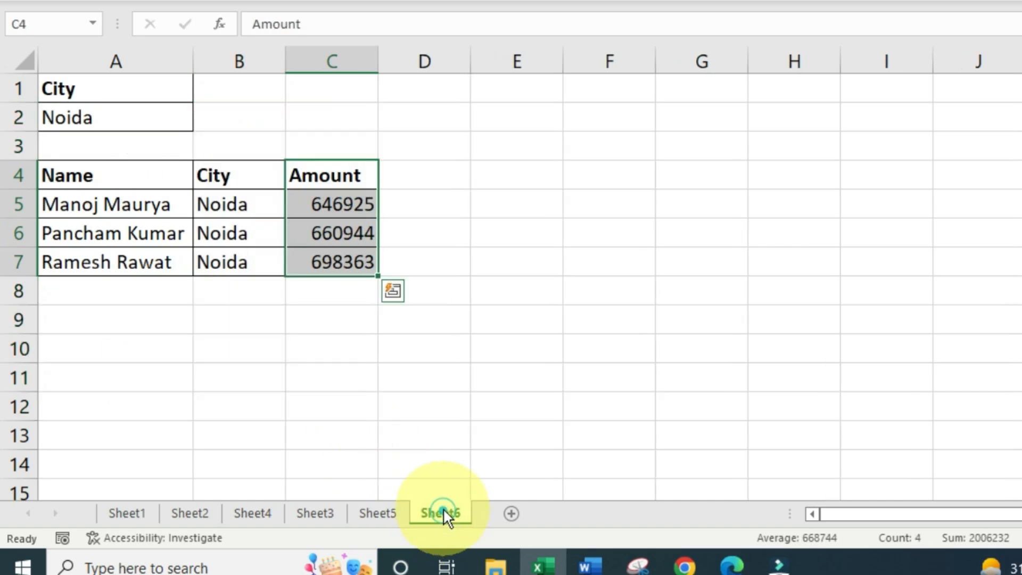